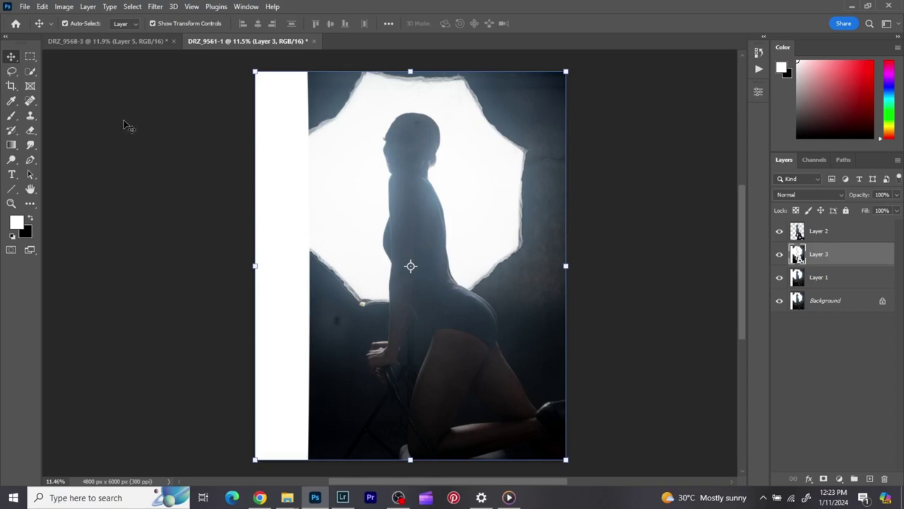
Compare the finished silhouette in DRZ_9568-3 with its original photo by isolating the Background layer and restoring all layers
left_click(101, 42)
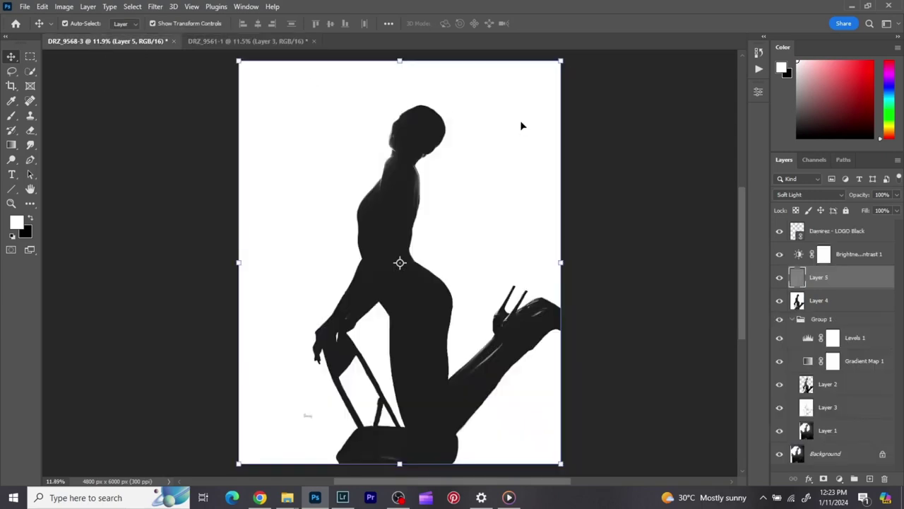
left_click(777, 458, "alt")
left_click(777, 458, "alt")
left_click(777, 458, "alt")
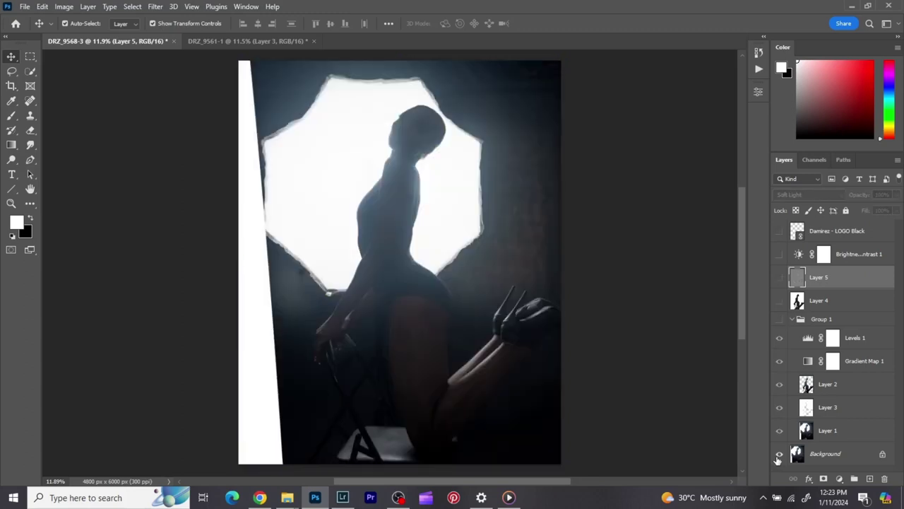
left_click(778, 457, "alt")
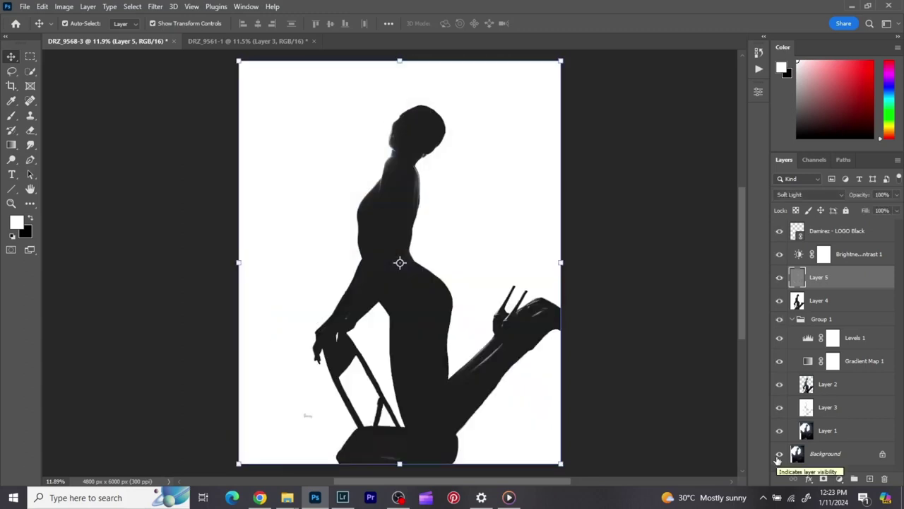
Inspect the subject cutout on Layer 2 and the backdrop on Layer 3 of DRZ_9561-1 by isolating each, and restore all layers
left_click(247, 44)
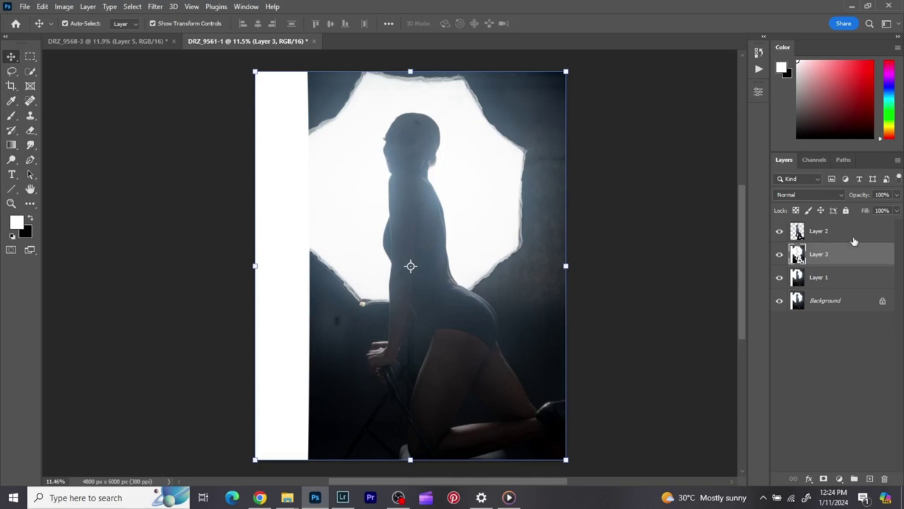
left_click(780, 232, "alt")
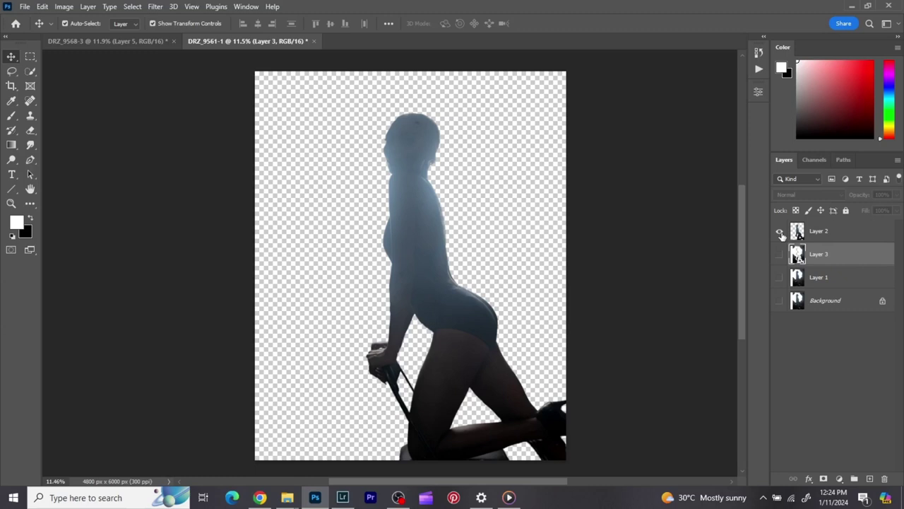
left_click(780, 255)
left_click(780, 255, "alt")
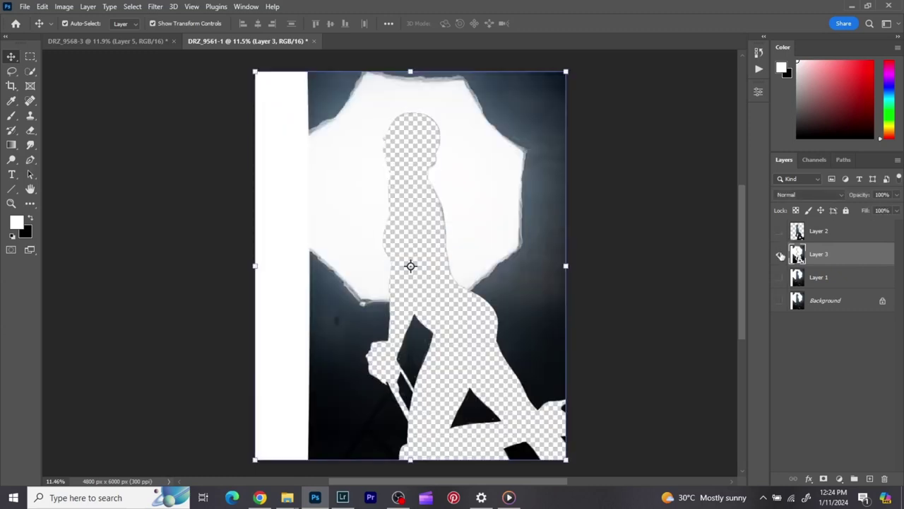
left_click(780, 255, "alt")
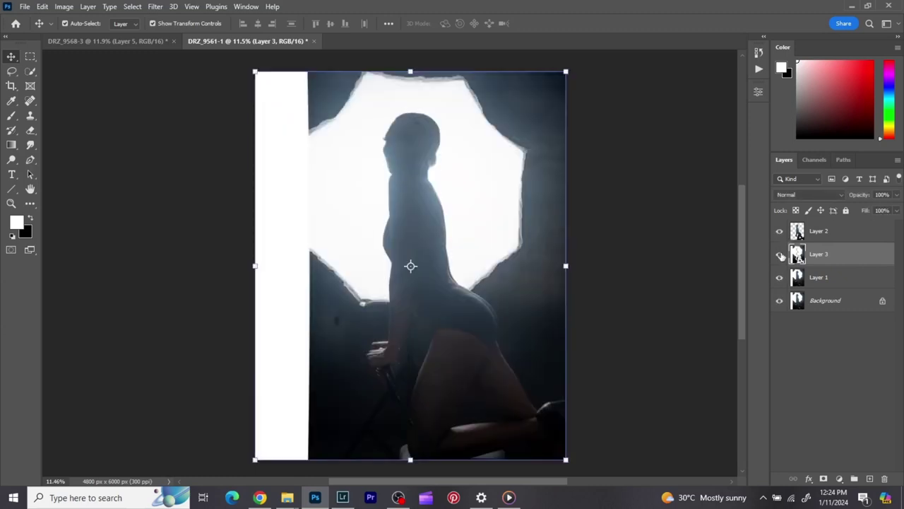
Add a white (ffffff) Solid Color fill layer directly above the backdrop on Layer 3
left_click(823, 233)
left_click(825, 258)
left_click(840, 479)
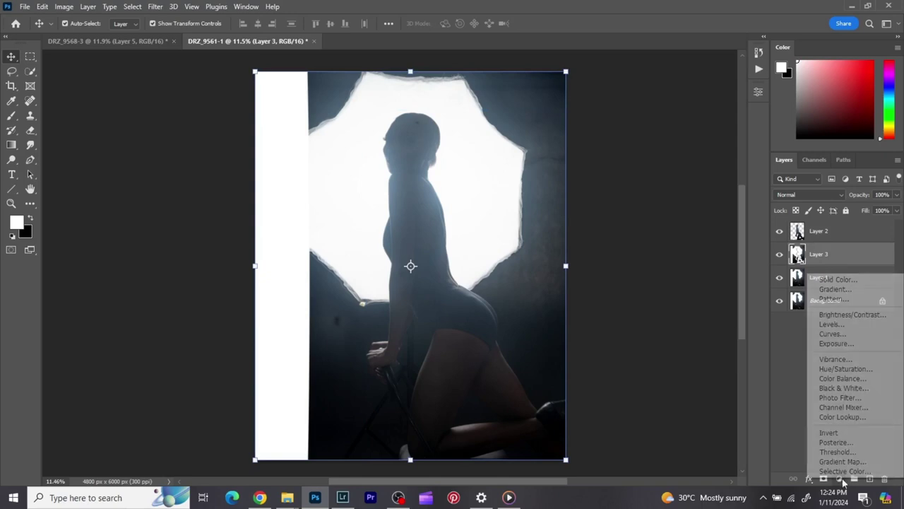
left_click(834, 280)
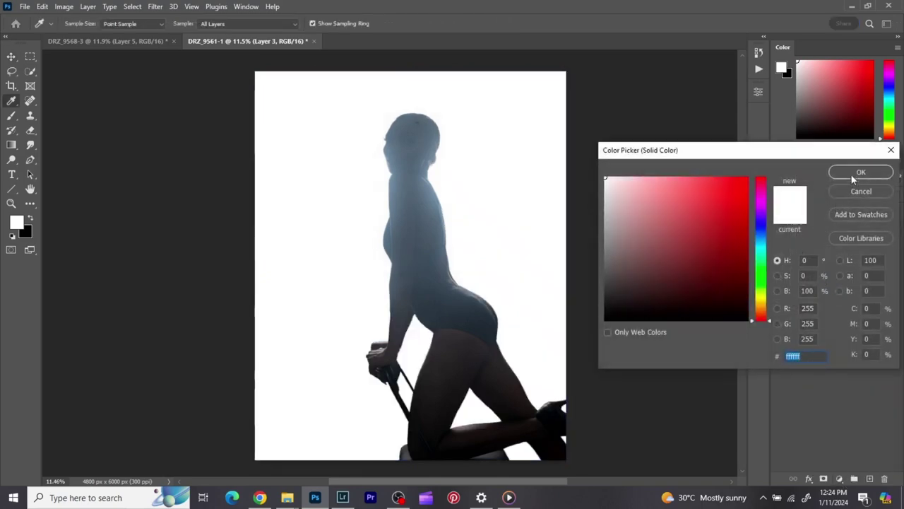
left_click(857, 174)
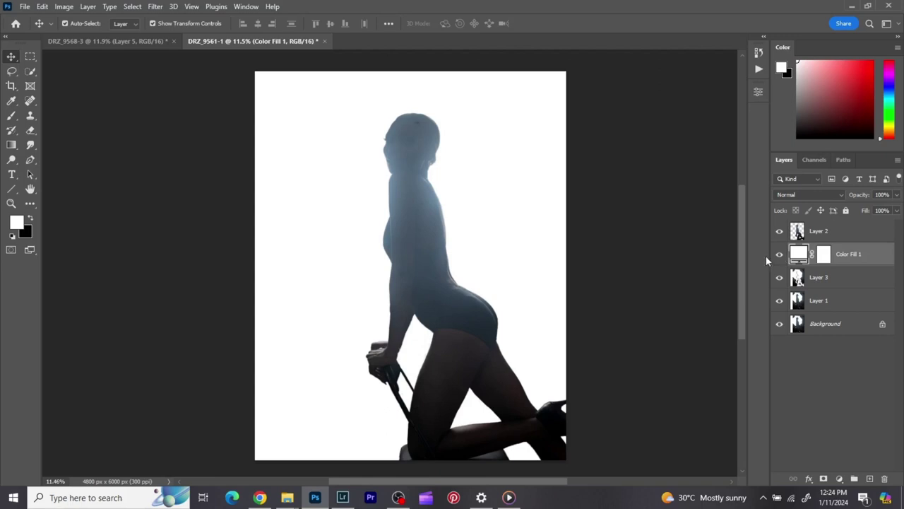
Hide the white fill layer, sample its colour from the bright umbrella beside the subject's face, and show the fill again
left_click(779, 254)
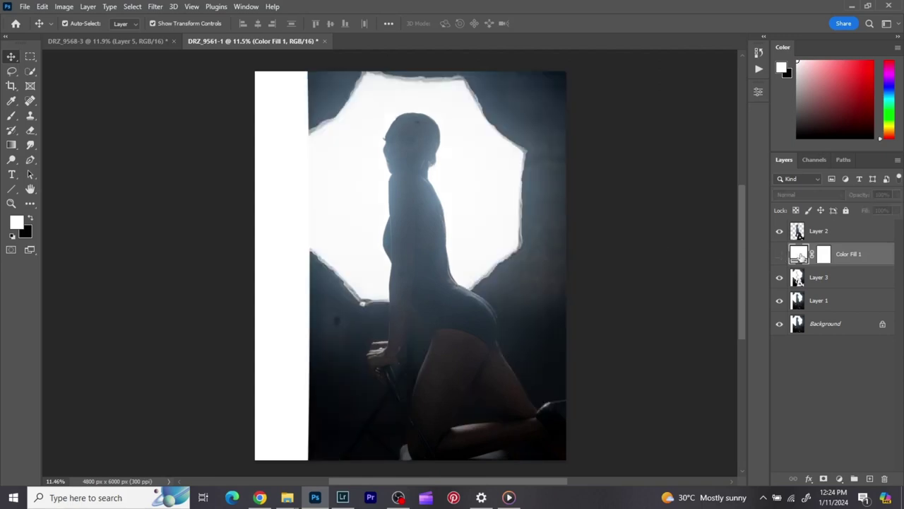
double_click(799, 255)
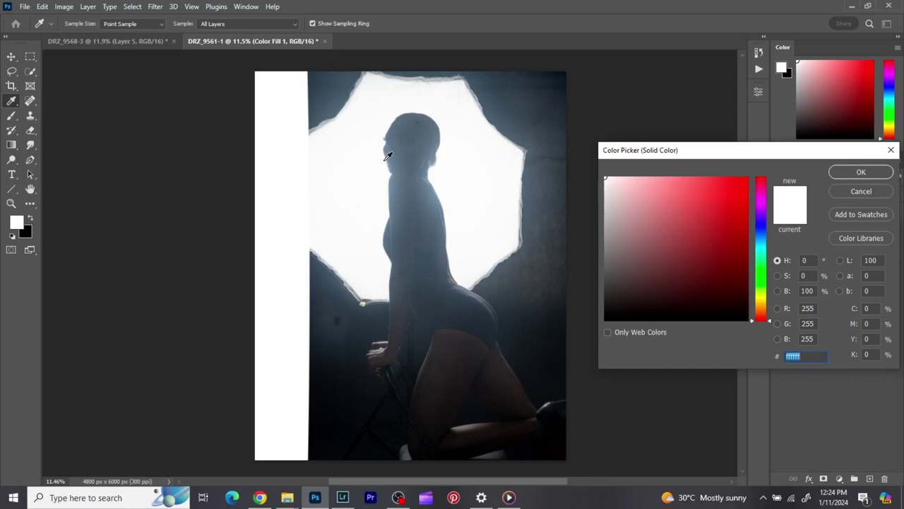
left_click(386, 159)
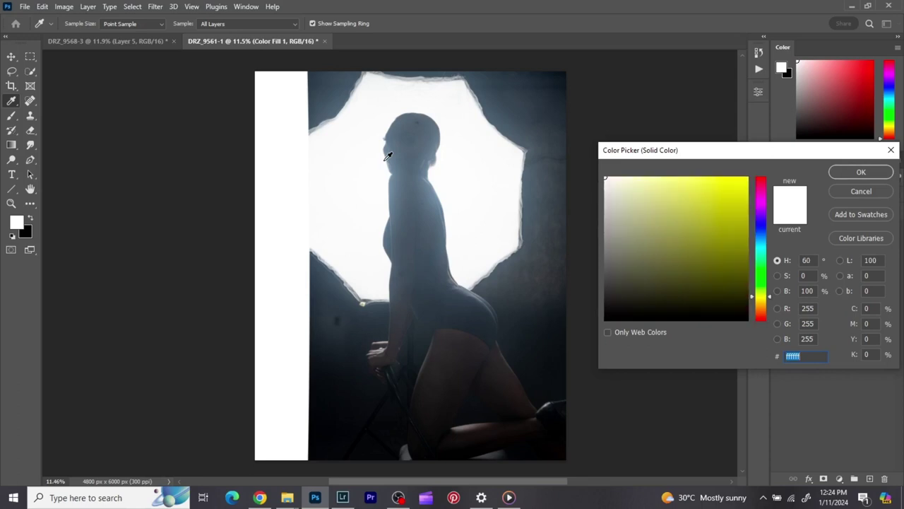
left_click(855, 175)
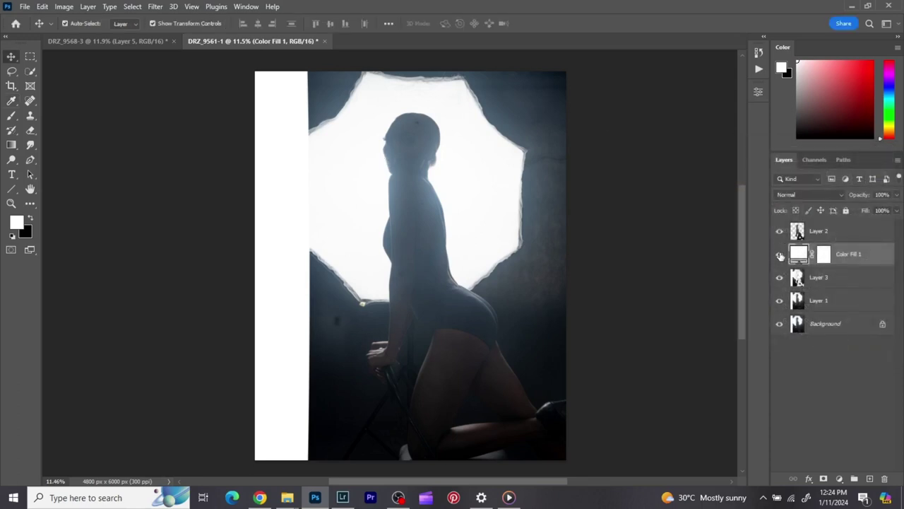
left_click(779, 255)
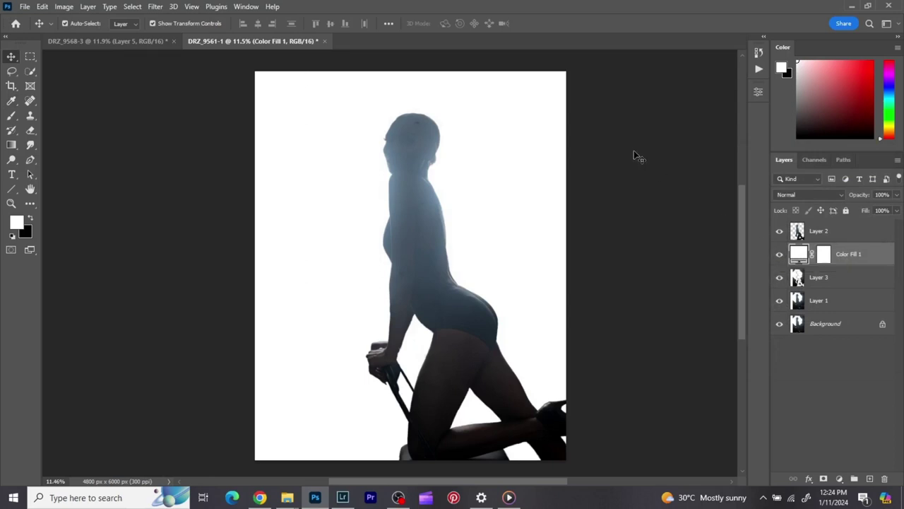
Clip the white colour fill to Layer 3 and merge the clipping mask into one layer
right_click(863, 261)
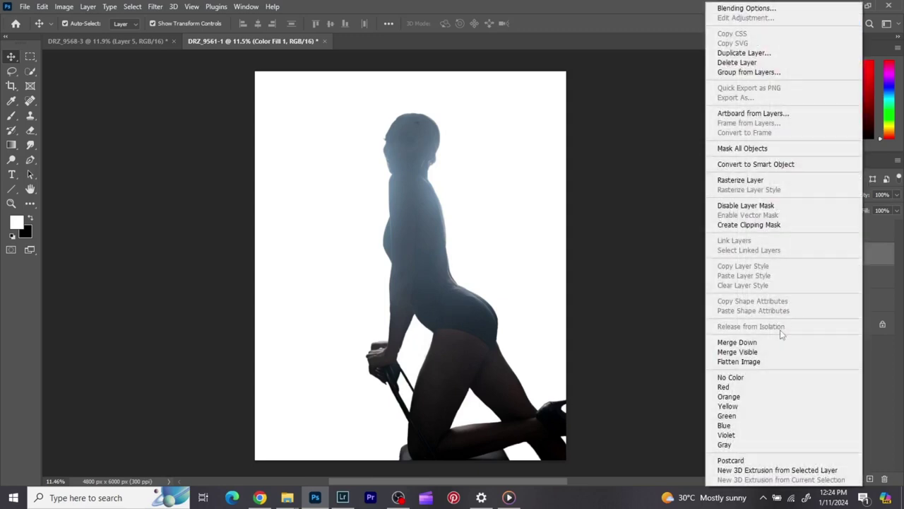
left_click(750, 225)
right_click(848, 277)
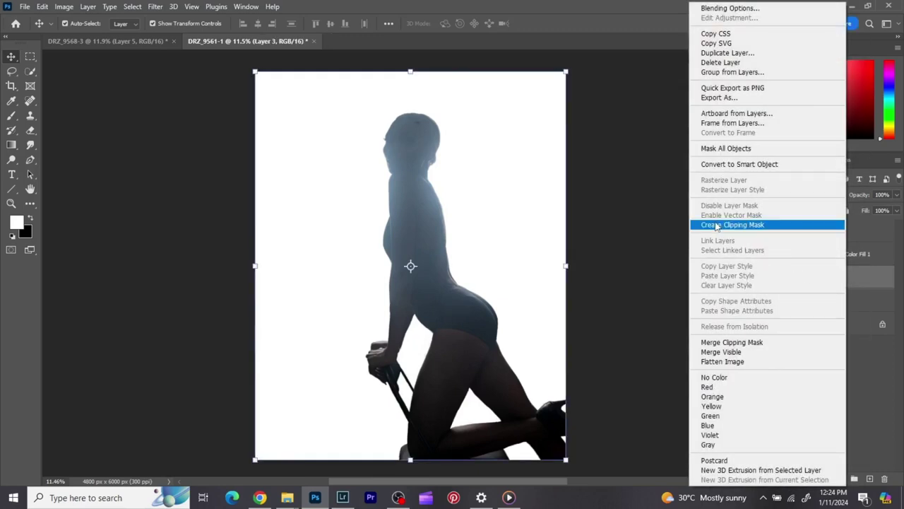
left_click(740, 342)
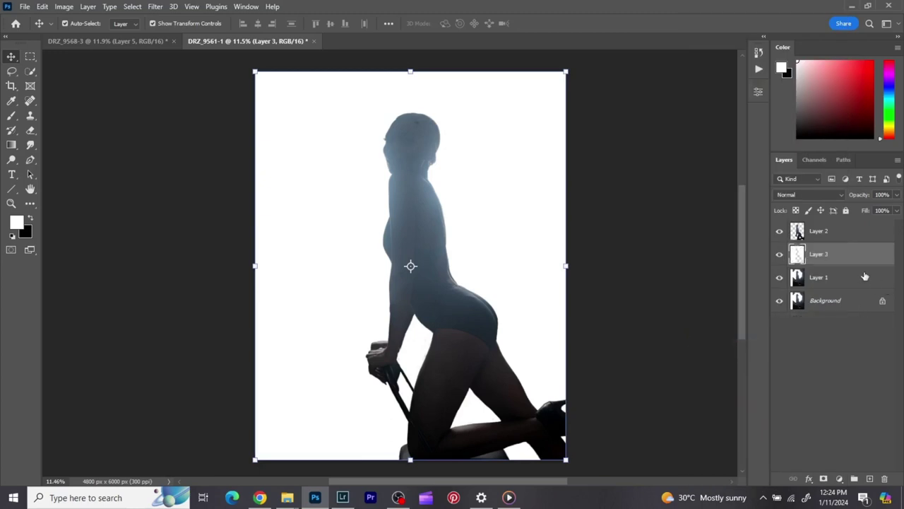
Add a Gradient Map adjustment above Layer 2 using the black-to-white preset from the Basics group
left_click(827, 234)
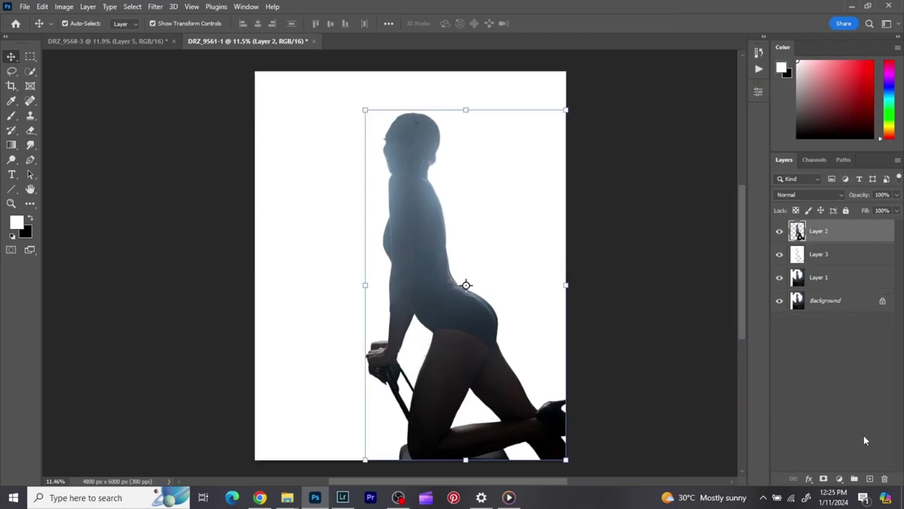
left_click(840, 478)
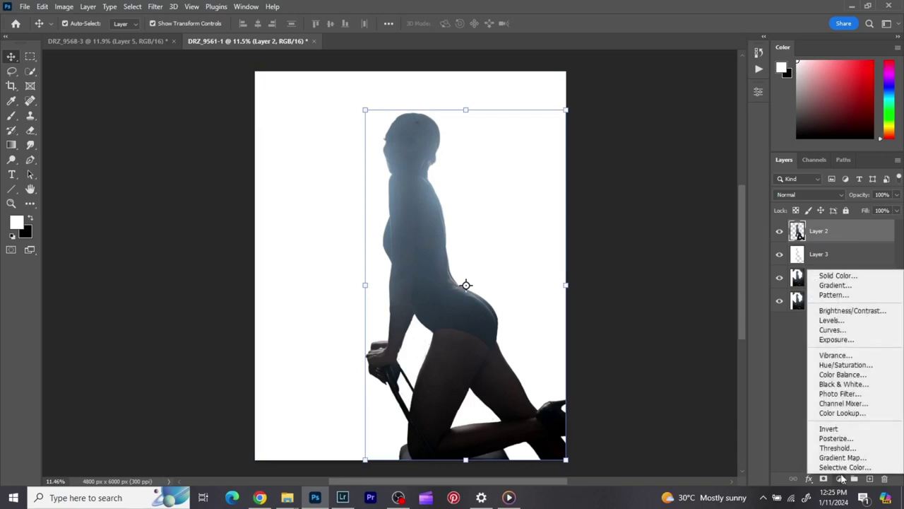
left_click(840, 457)
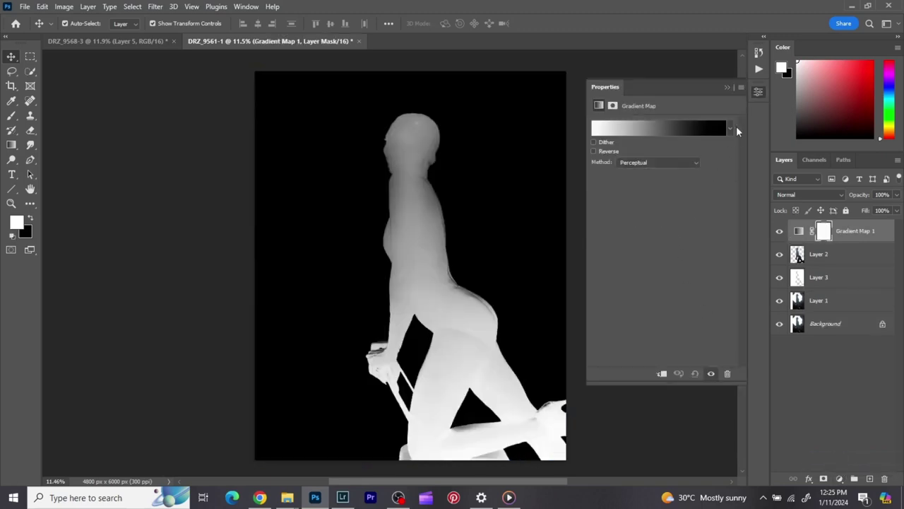
left_click(730, 130)
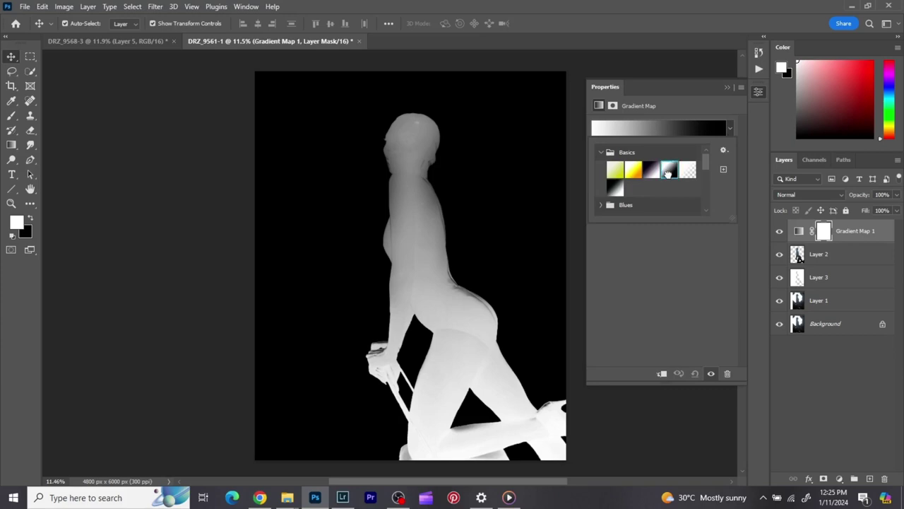
left_click(617, 188)
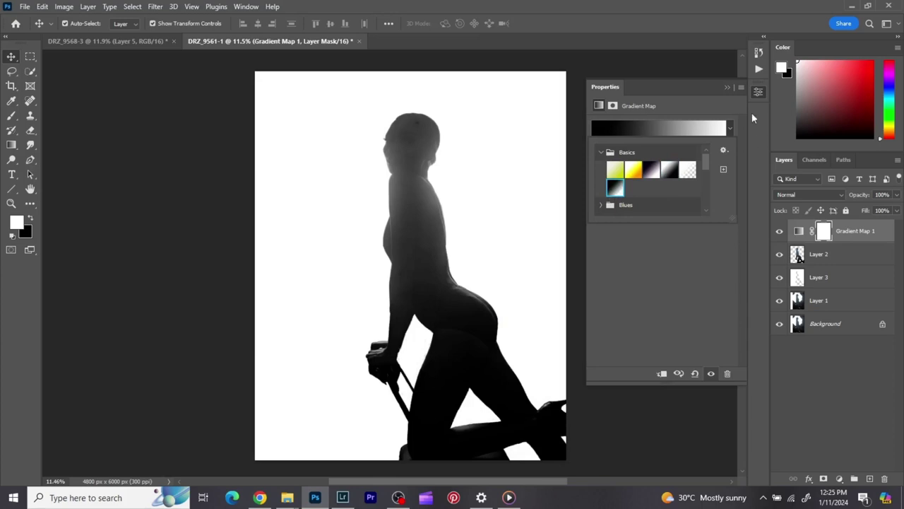
left_click(757, 92)
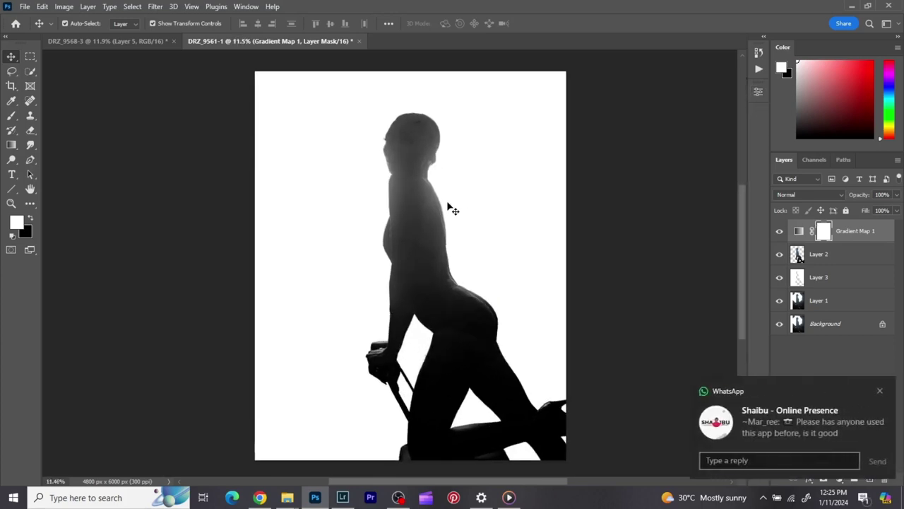
left_click(879, 390)
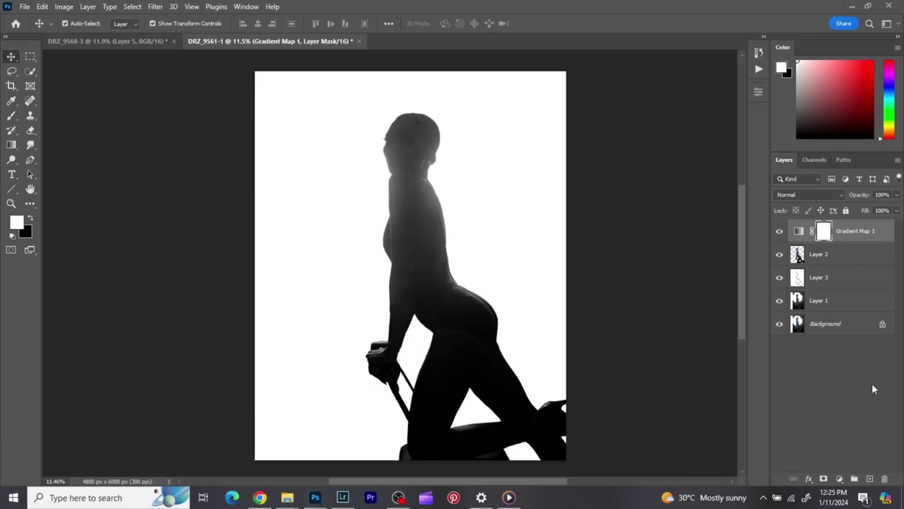
Check which adjustment sits above the Gradient Map in Group 1 of DRZ_9568-3, and return to DRZ_9561-1
left_click(140, 43)
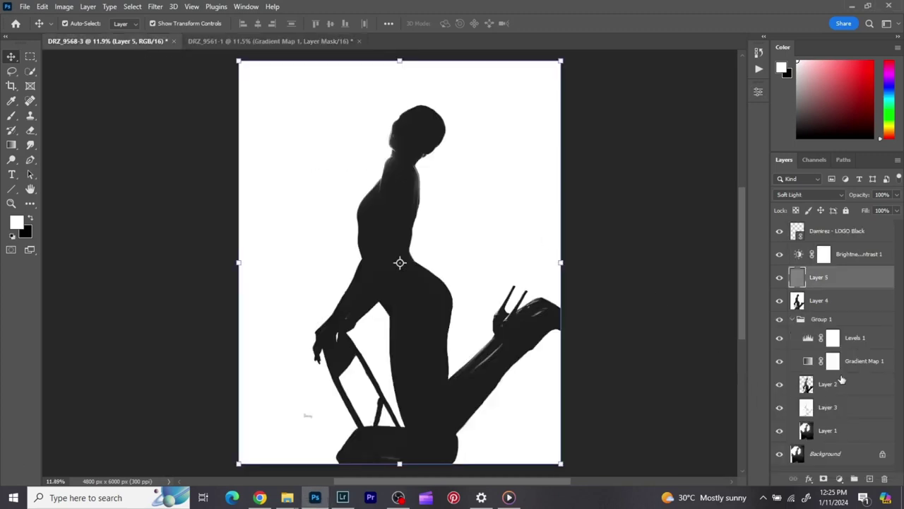
left_click(842, 337)
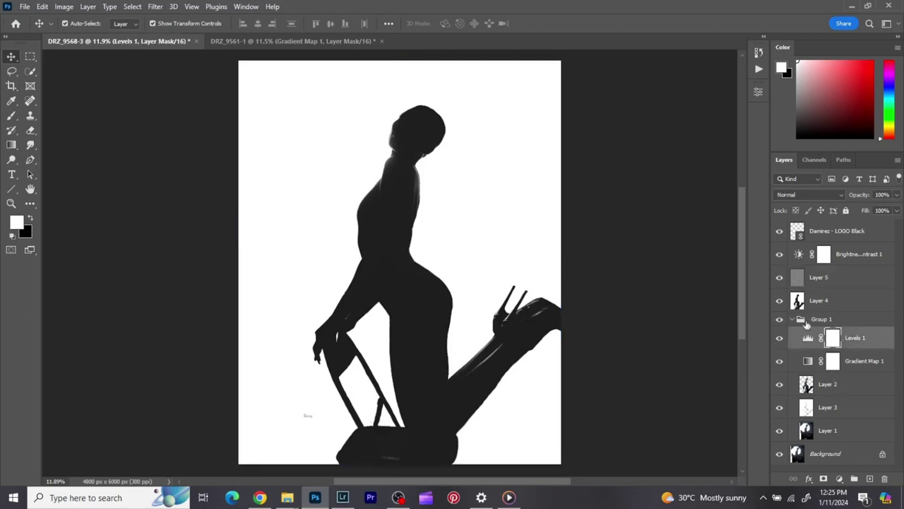
left_click(247, 41)
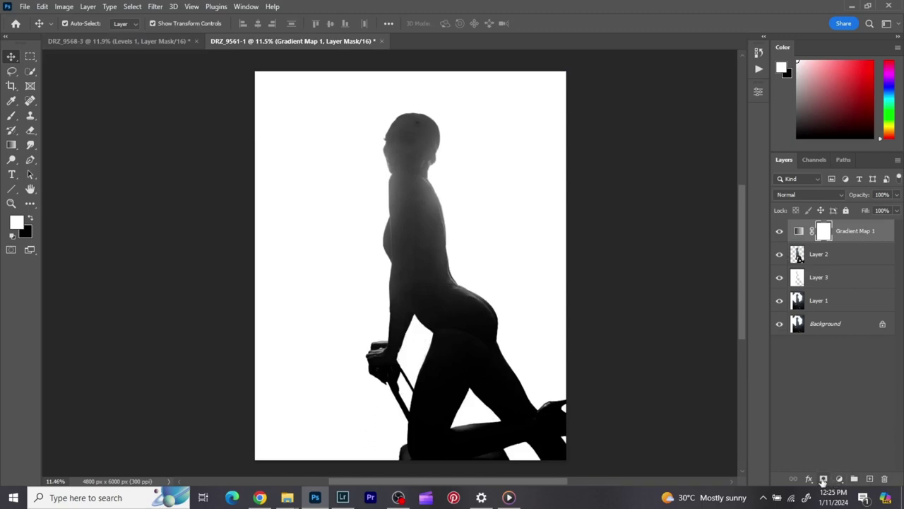
Add a Levels adjustment above the Gradient Map with input shadows 45, midtones 0.59 and highlights 235 to deepen the silhouette
left_click(838, 480)
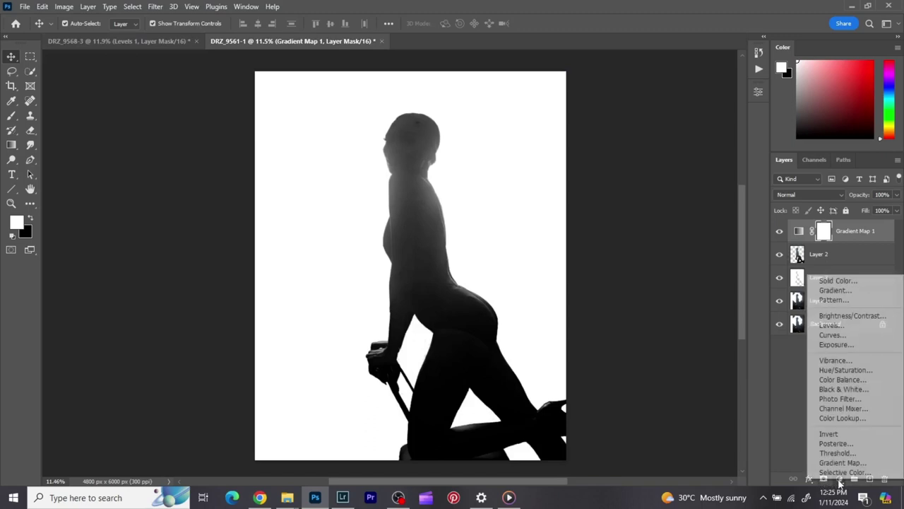
left_click(840, 326)
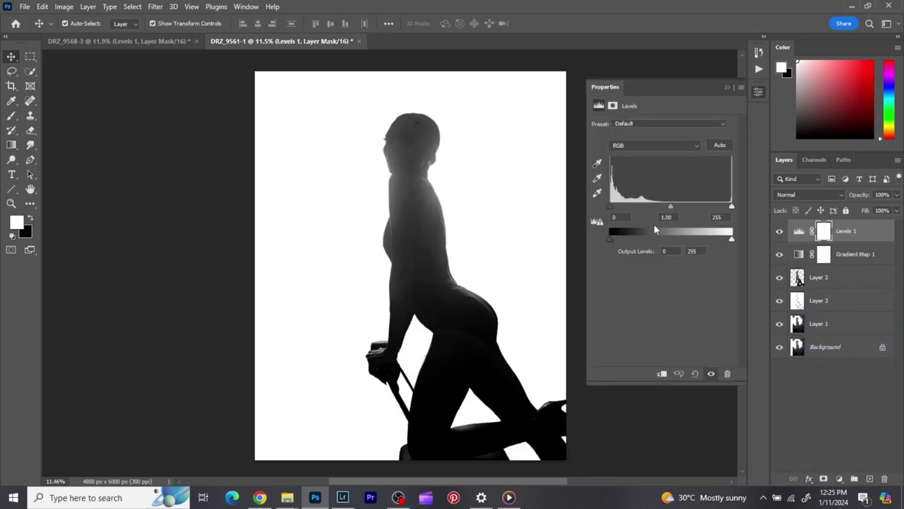
left_click_drag(610, 206, 617, 211)
left_click_drag(611, 206, 614, 207)
mouse_move(670, 206)
left_mouse_down()
mouse_move(657, 206)
mouse_move(682, 207)
mouse_move(664, 206)
left_mouse_up()
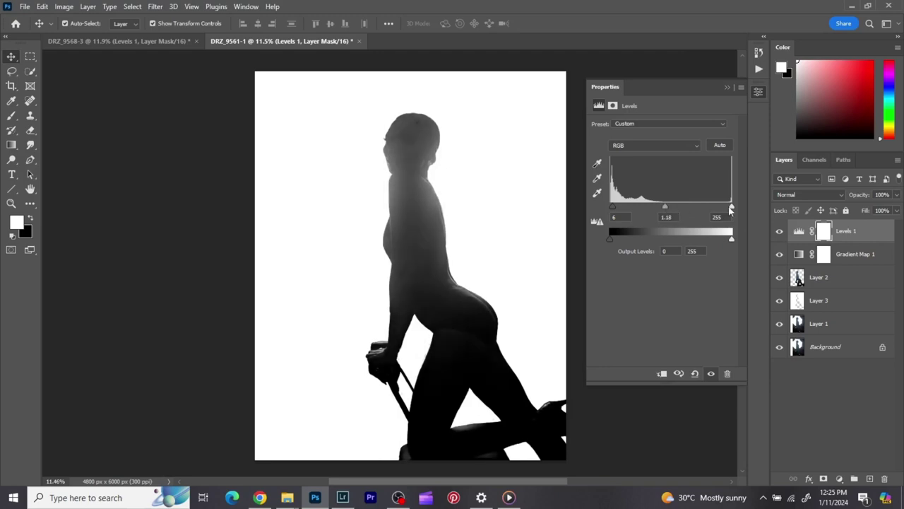
left_click_drag(731, 206, 714, 206)
left_click_drag(615, 207, 682, 212)
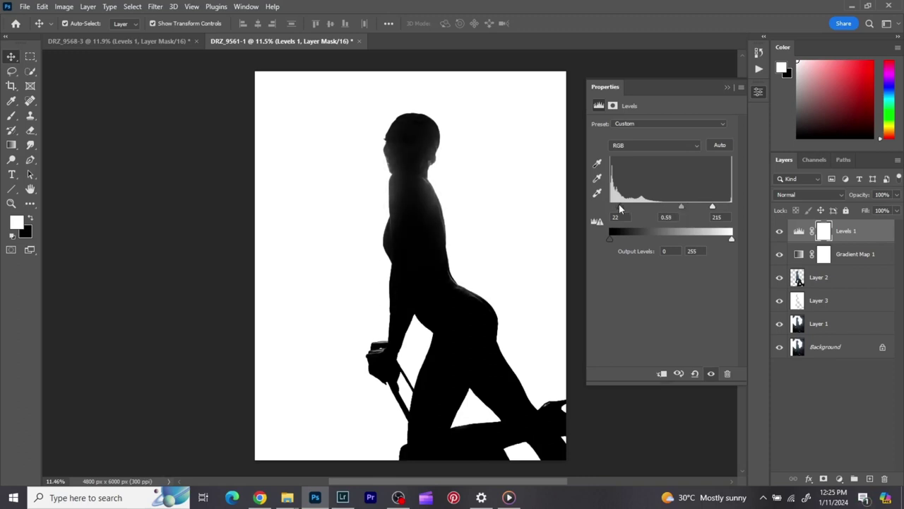
mouse_move(620, 208)
left_mouse_down()
mouse_move(611, 207)
mouse_move(631, 208)
left_mouse_up()
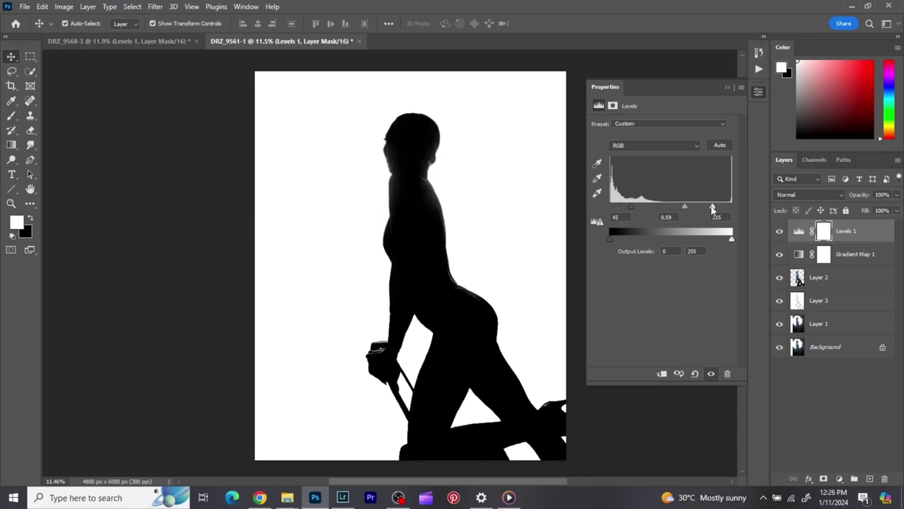
left_click_drag(712, 208, 722, 214)
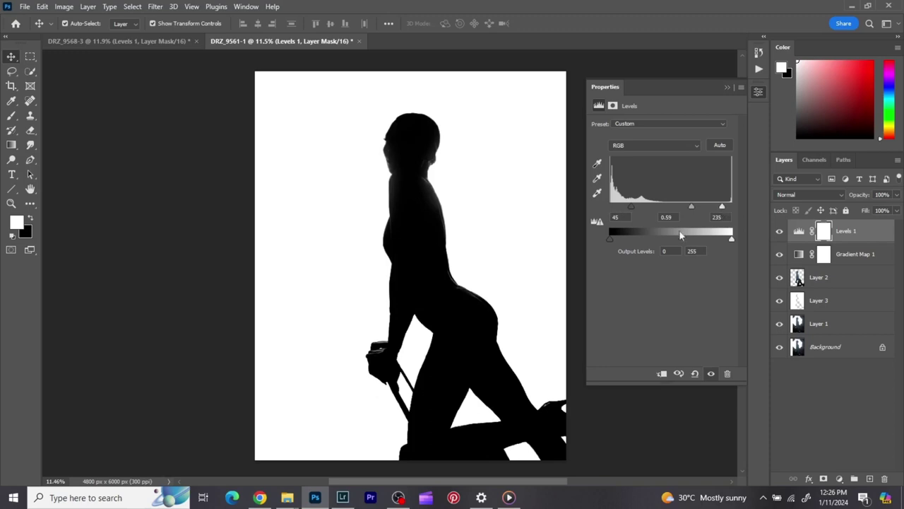
Check the Levels settings in DRZ_9568-3, and refine those in DRZ_9561-1 to shadows 43, midtones 0.61 and highlights 241
left_click(135, 41)
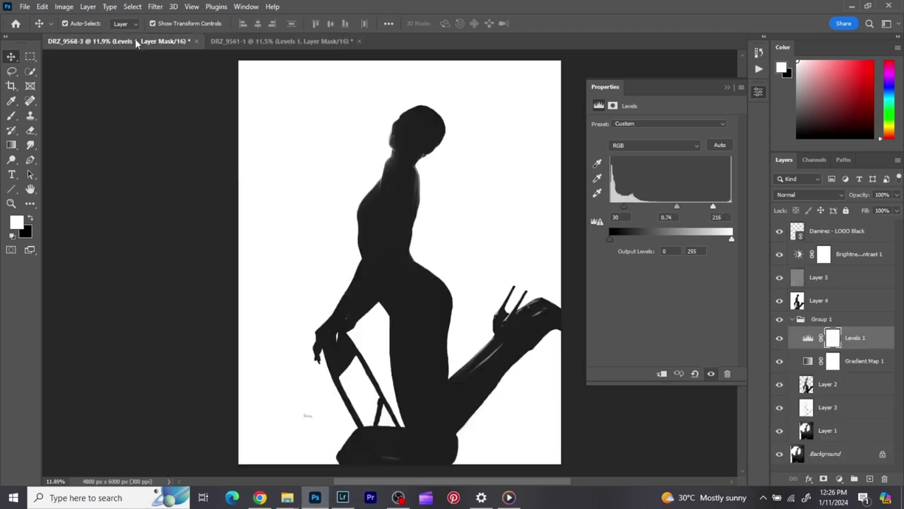
left_click(272, 43)
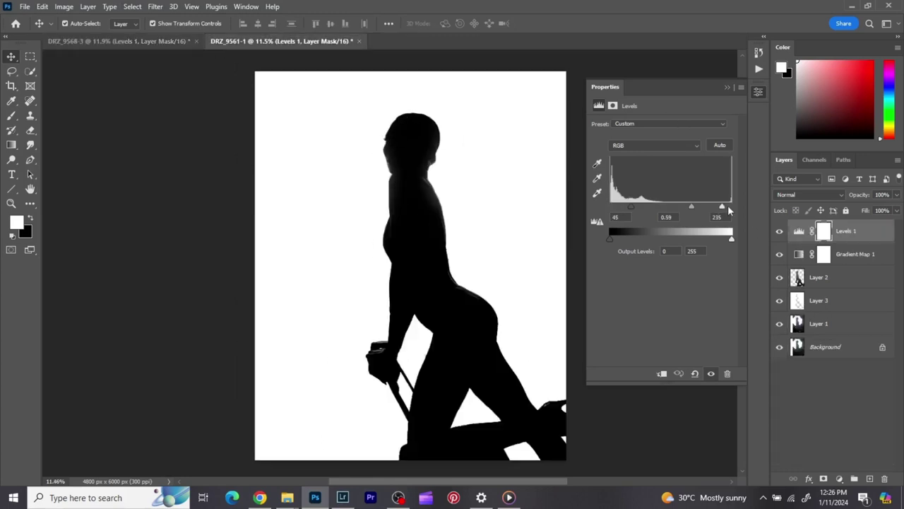
mouse_move(724, 208)
left_mouse_down()
mouse_move(710, 207)
mouse_move(743, 202)
mouse_move(680, 204)
mouse_move(747, 205)
mouse_move(726, 209)
left_mouse_up()
mouse_move(631, 207)
left_mouse_down()
mouse_move(605, 208)
mouse_move(631, 211)
left_mouse_up()
scroll(470, 208, "down", 1)
scroll(470, 209, "up", 1)
Compare the silhouette with and without the Levels adjustment, and against the original Background photo alone
left_click(779, 231)
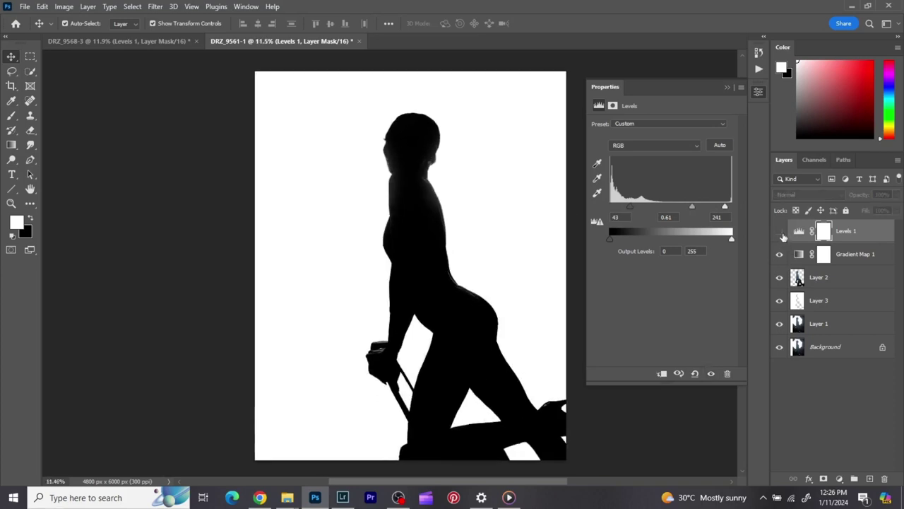
left_click(779, 231)
left_click(775, 351, "alt")
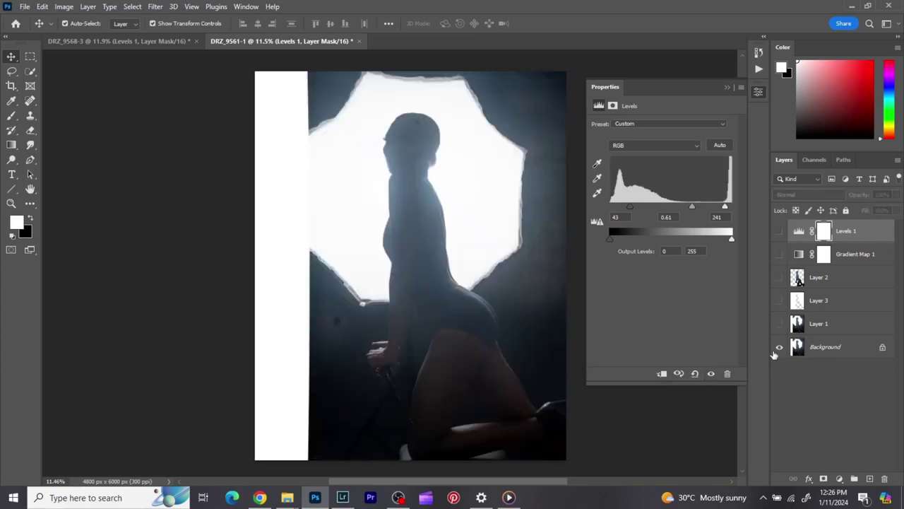
left_click(774, 351, "alt")
left_click(775, 351, "alt")
left_click(775, 351, "alt")
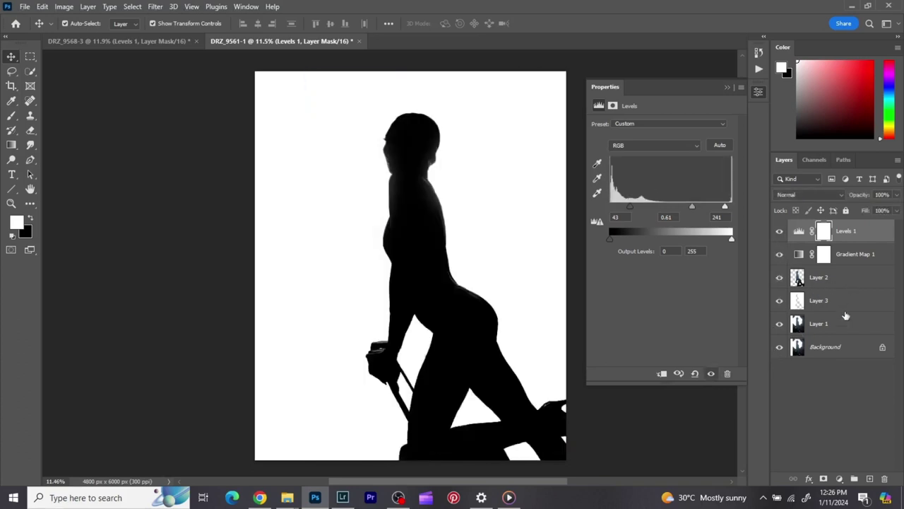
Group all layers above the Background and stamp the visible result into a new layer on top
key("ctrl+alt+a")
key("ctrl+g")
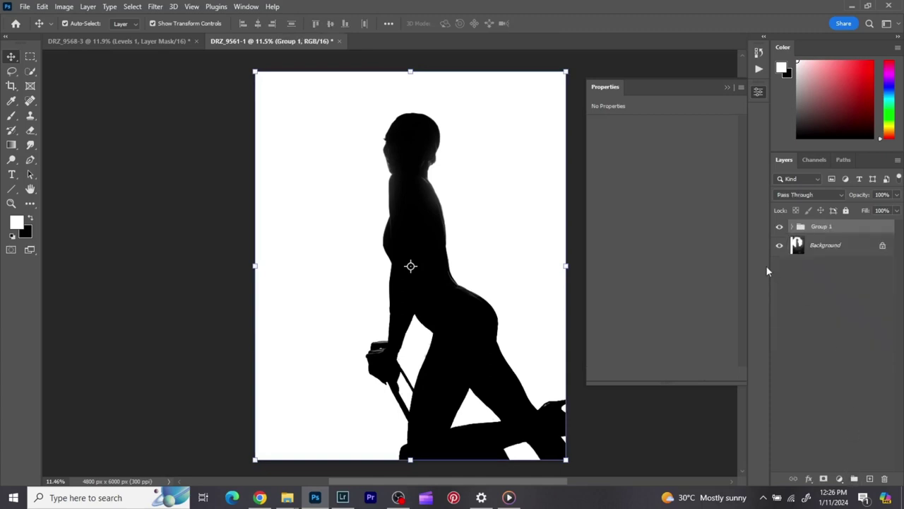
left_click(759, 97)
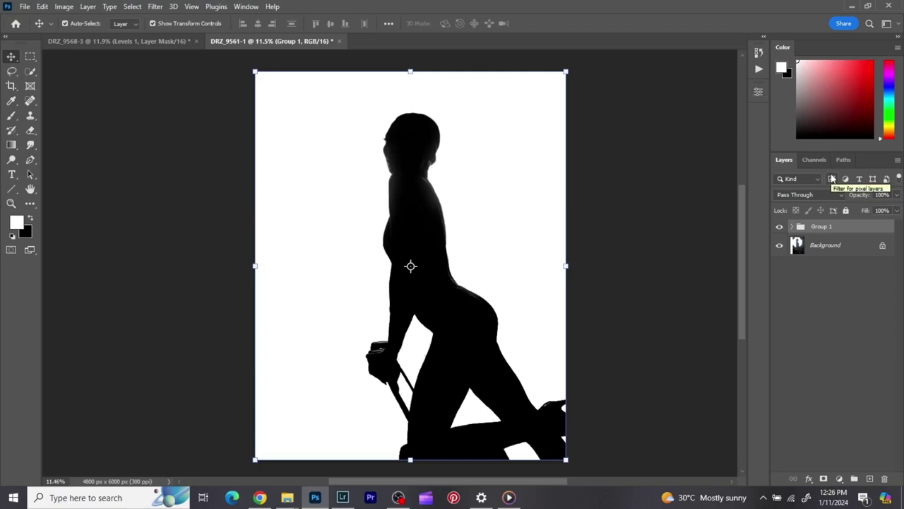
key("ctrl")
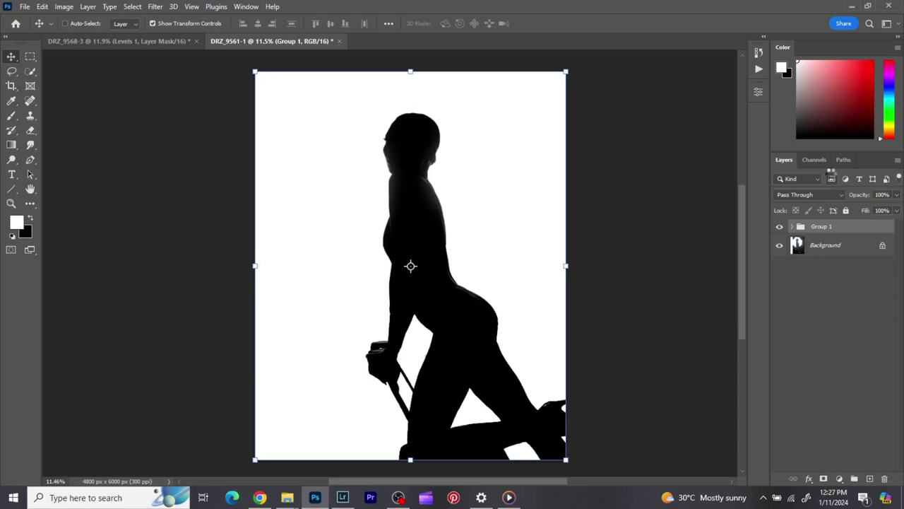
key("ctrl+shift+alt+e")
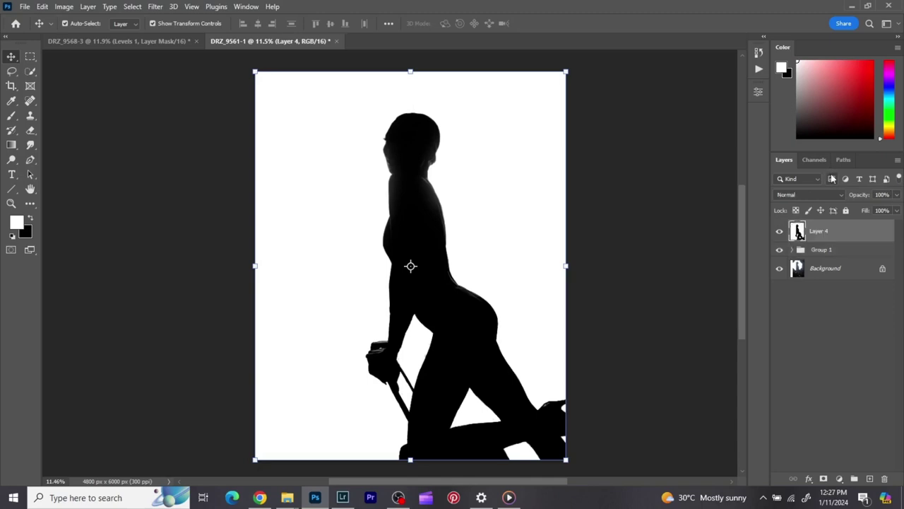
Open the Camera Raw Filter on Layer 4 and shape an S-curve with a lifted black point and an upper point at input 189, output 198
left_click(156, 7)
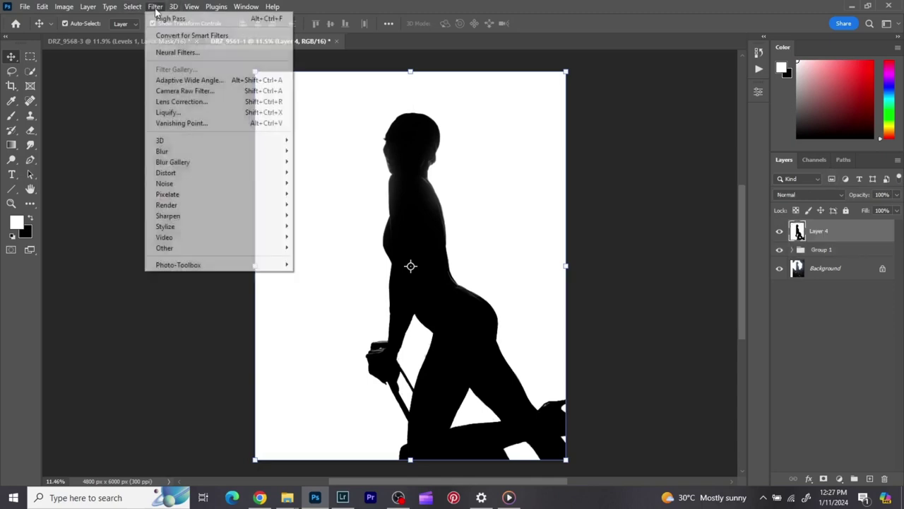
left_click(177, 91)
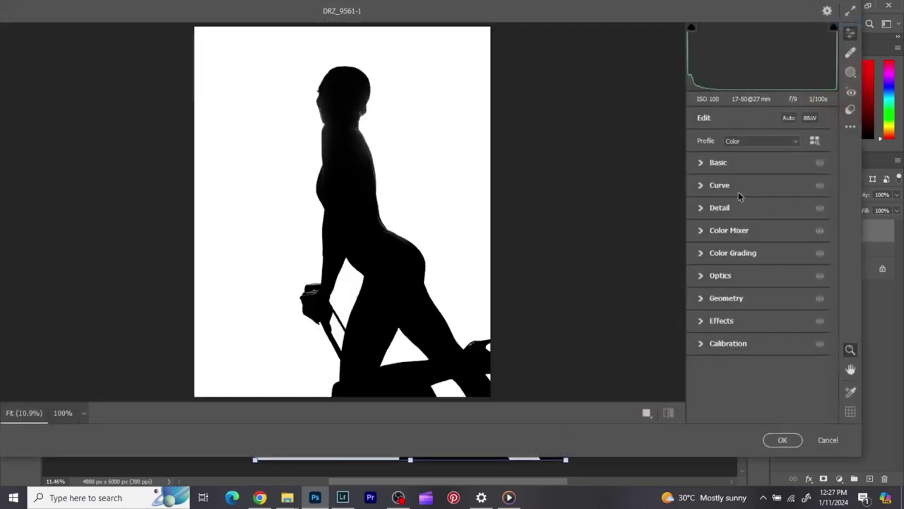
left_click(706, 187)
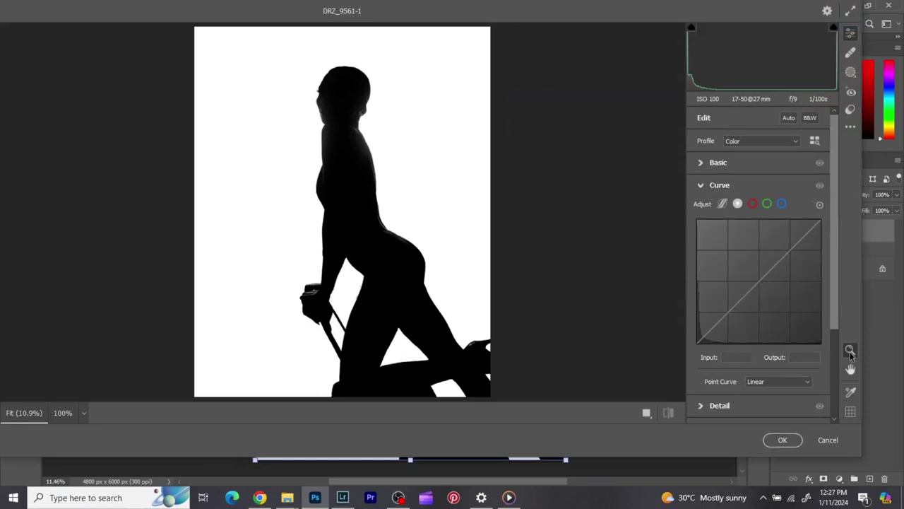
left_click(727, 312)
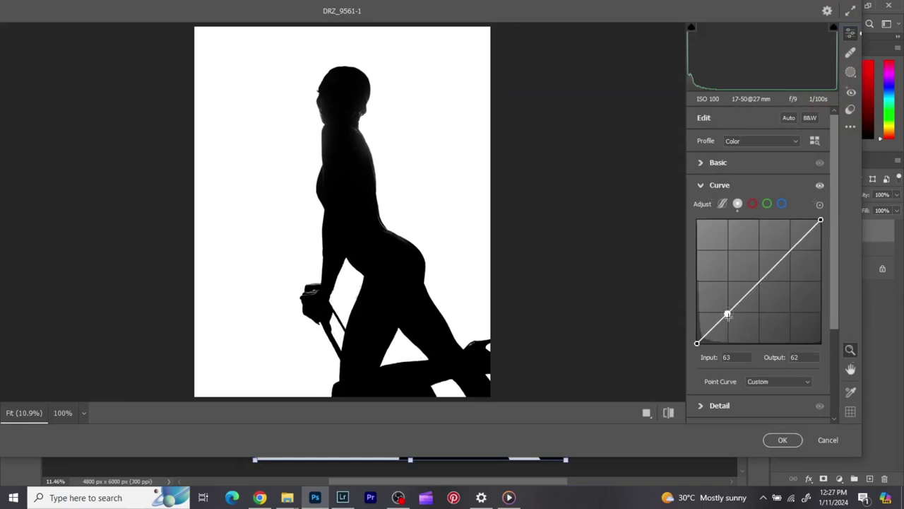
left_click(759, 282)
left_click(790, 250)
left_click_drag(698, 343, 692, 332)
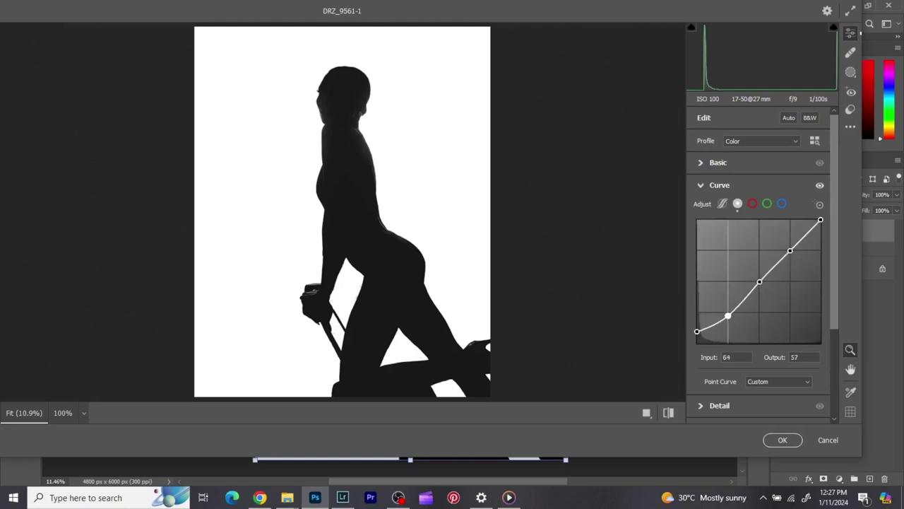
left_click(728, 312)
mouse_move(759, 282)
left_mouse_down()
mouse_move(757, 275)
mouse_move(760, 281)
left_mouse_up()
left_click_drag(790, 251, 787, 248)
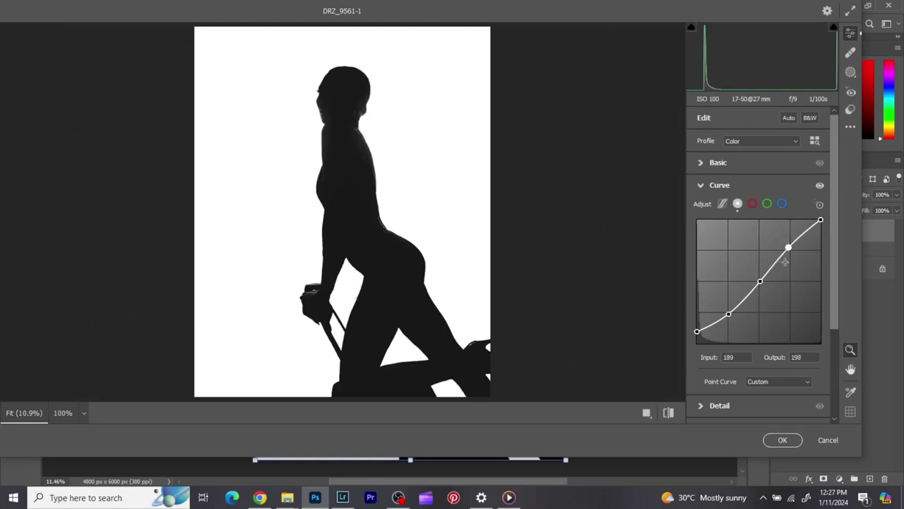
Compare the silhouette with and without the curve, and apply the Camera Raw Filter to Layer 4
left_click(821, 186)
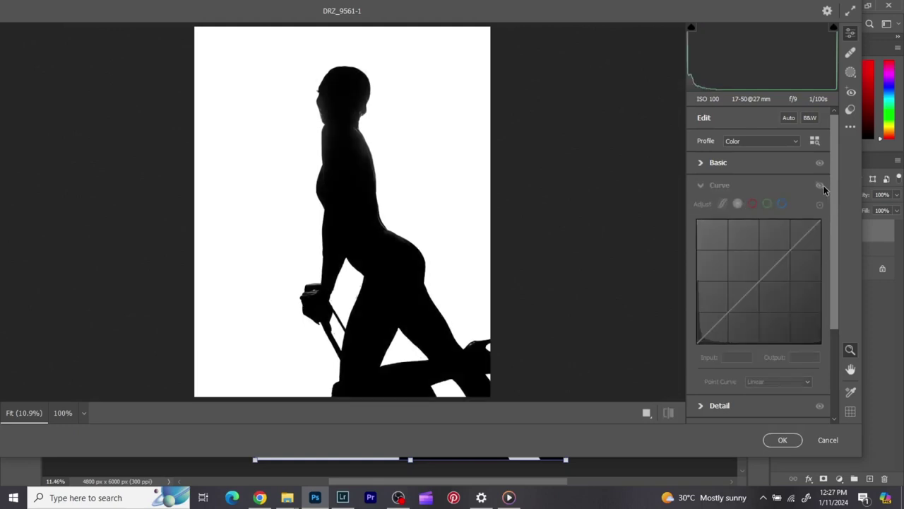
left_click(821, 186)
left_click(820, 186)
left_click(821, 186)
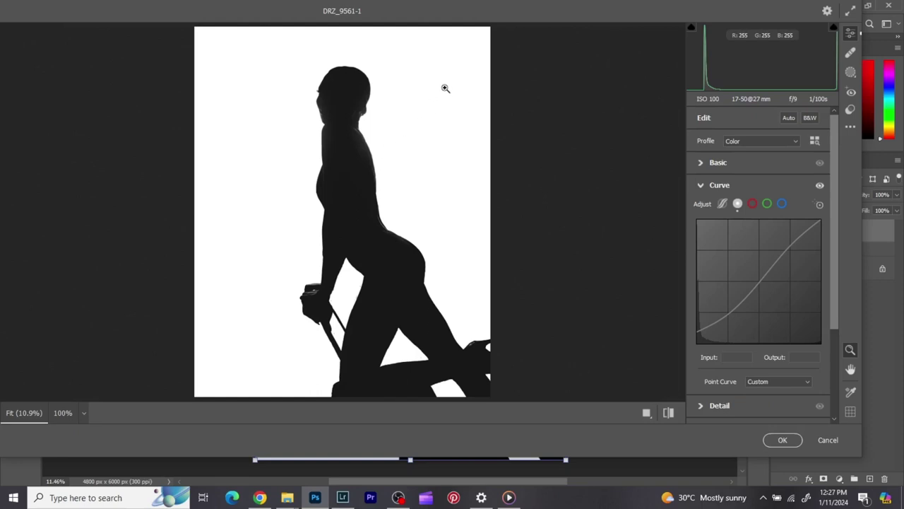
left_click(708, 187)
left_click(669, 413)
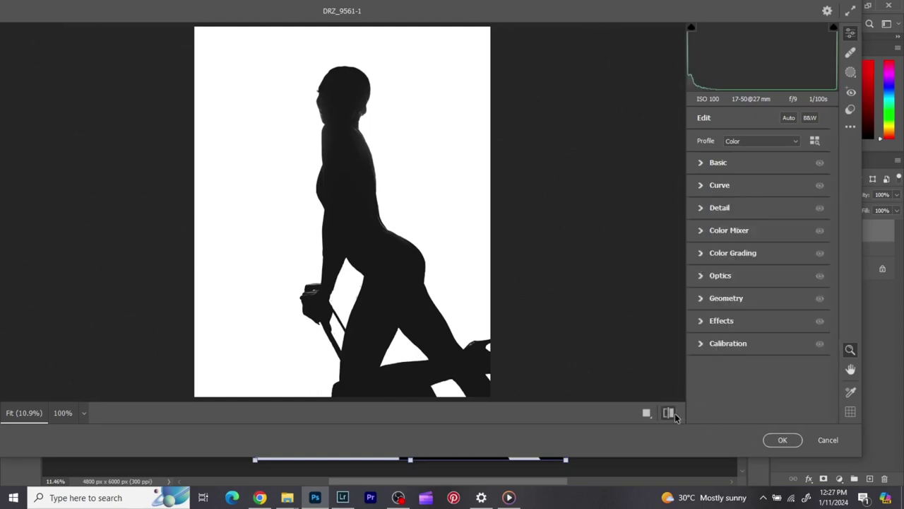
left_click(669, 413)
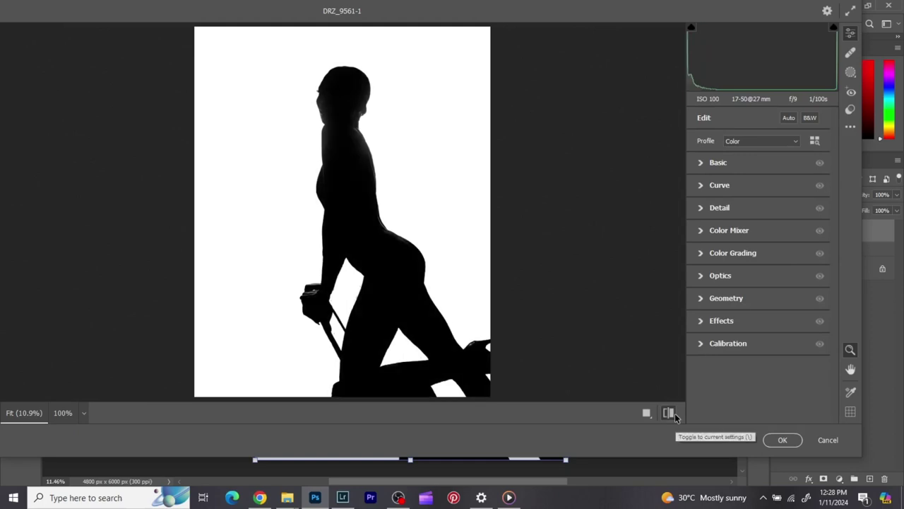
left_click(669, 414)
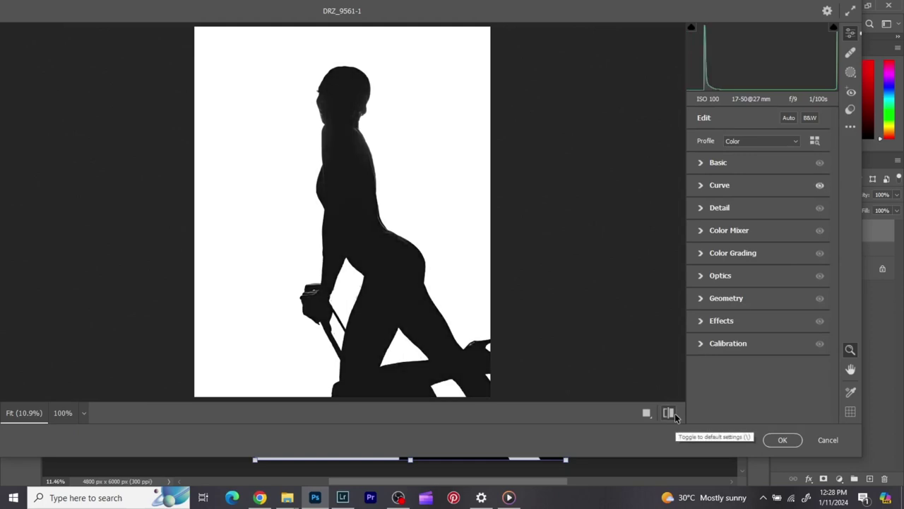
left_click(671, 414)
left_click(671, 414)
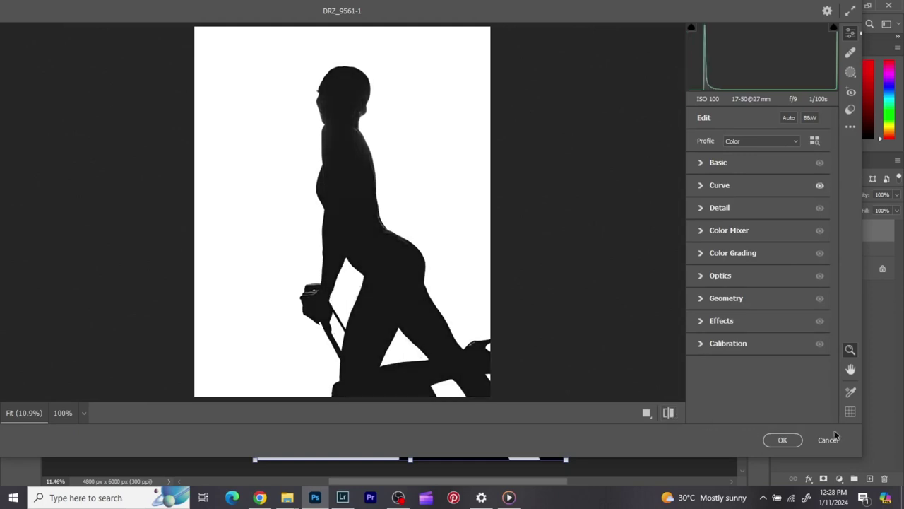
left_click(782, 440)
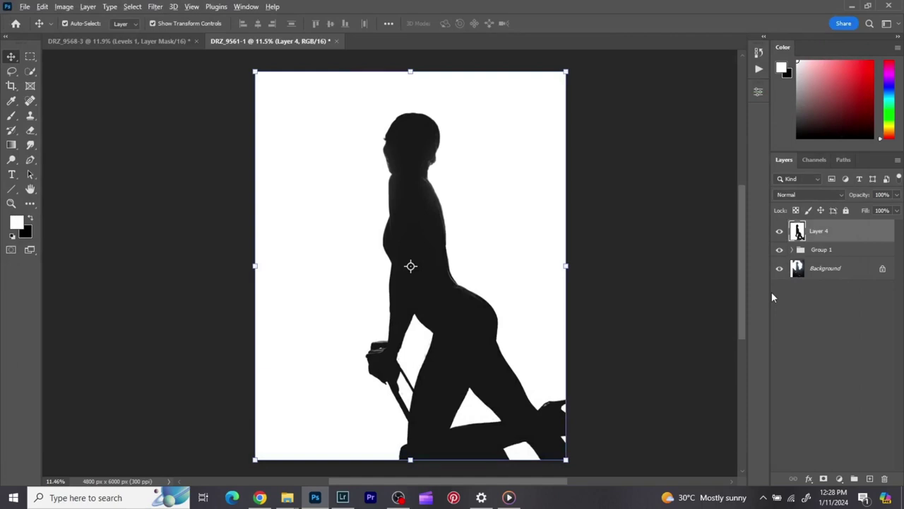
Compare the finished silhouette with the original Background photo by repeatedly isolating the Background layer
left_click(780, 270, "alt")
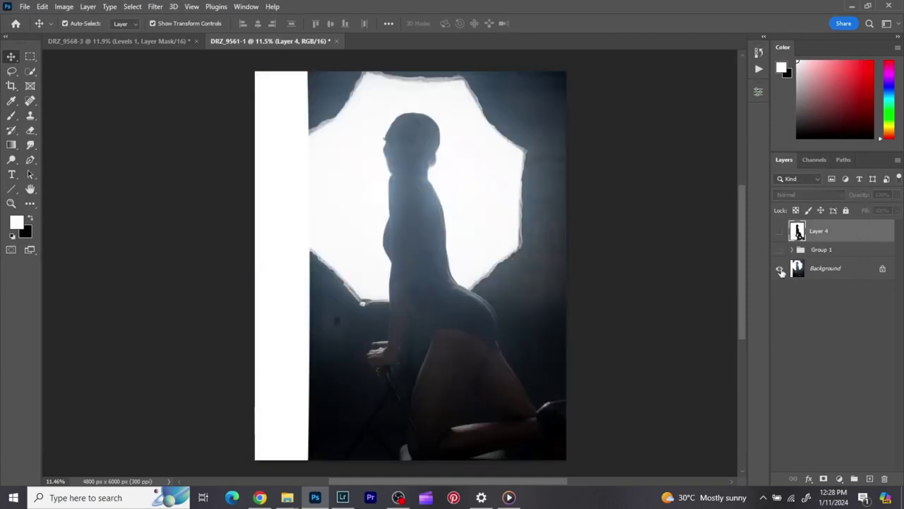
left_click(781, 270, "alt")
left_click(781, 271, "alt")
left_click(780, 270, "alt")
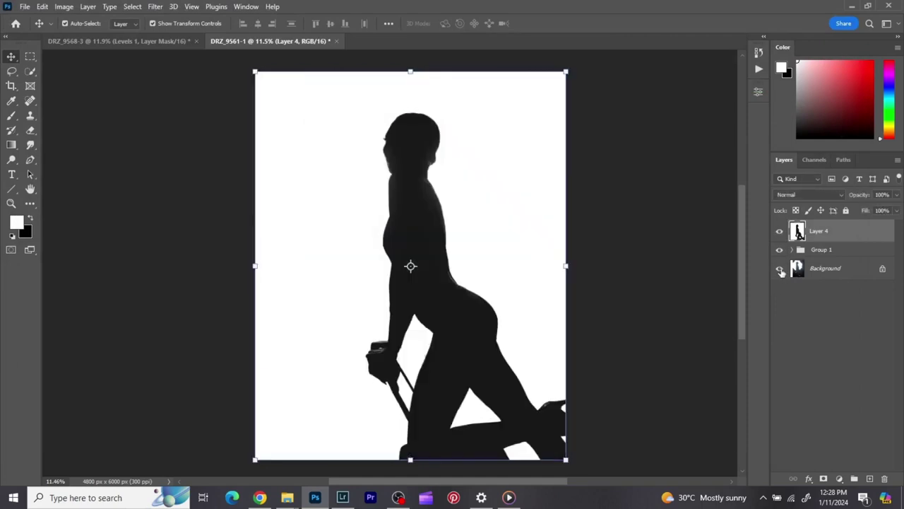
left_click(781, 270, "alt")
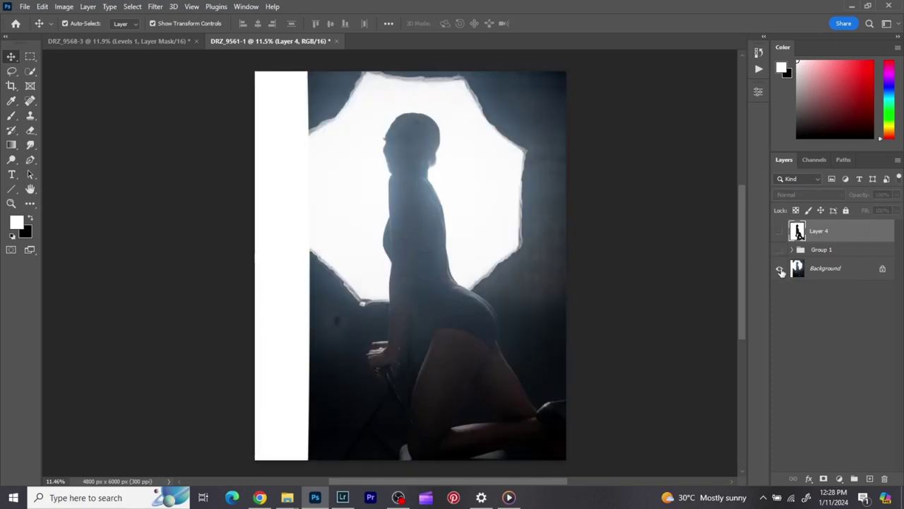
left_click(780, 270, "alt")
left_click(781, 270, "alt")
left_click(781, 270, "alt")
Duplicate Layer 4 to make a separate sharpening layer above it
scroll(393, 292, "down", 1)
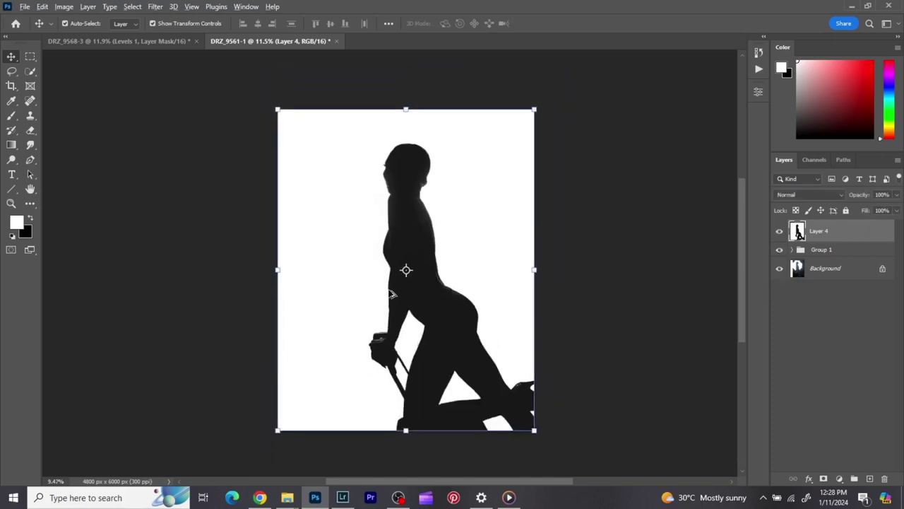
scroll(400, 286, "up", 1)
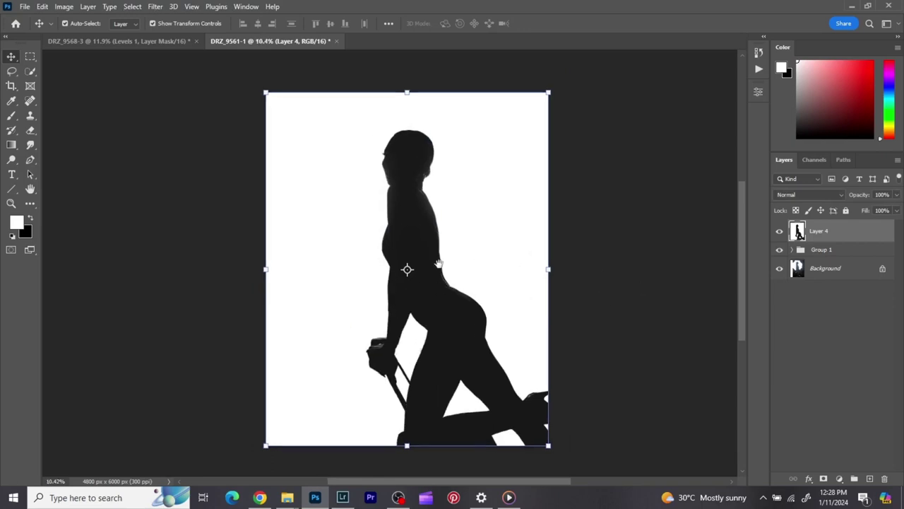
left_click_drag(438, 263, 455, 263)
scroll(456, 262, "up", 1)
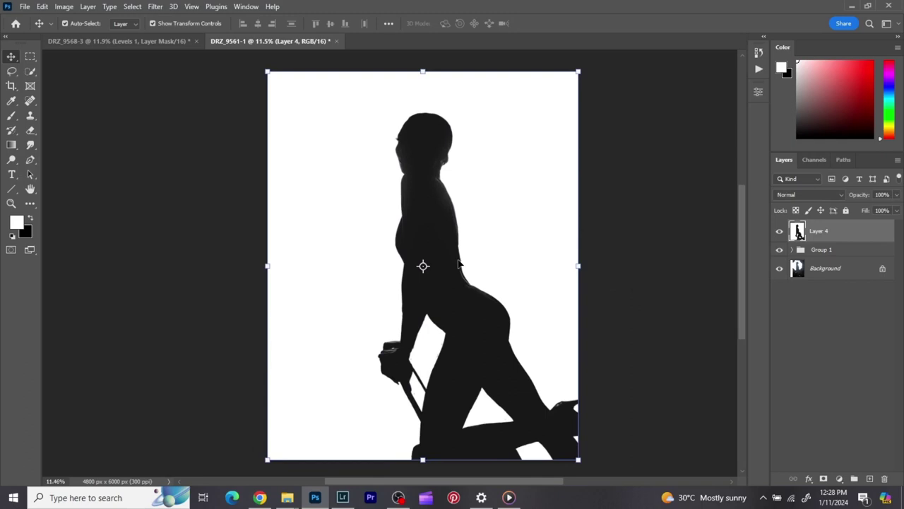
key("ctrl+j")
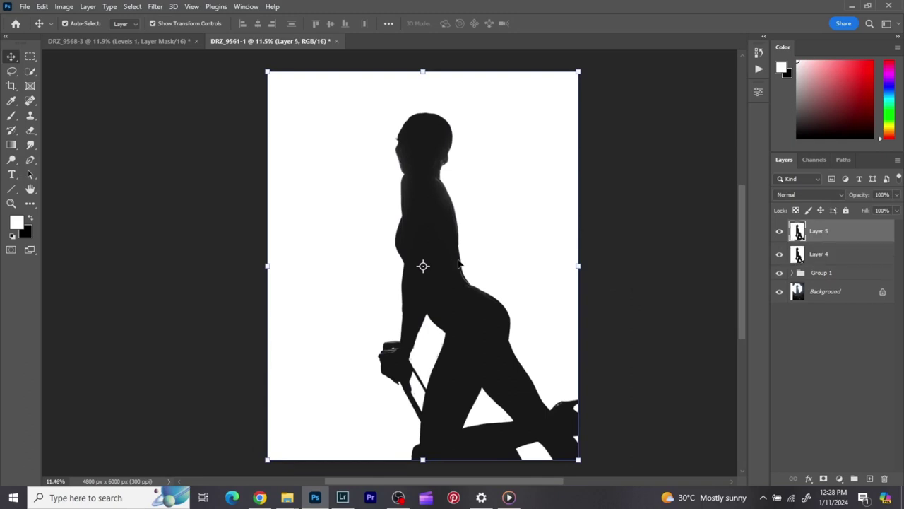
Apply a High Pass filter with an 8.0-pixel radius to the duplicated layer and set its blend mode to Soft Light
left_click(155, 8)
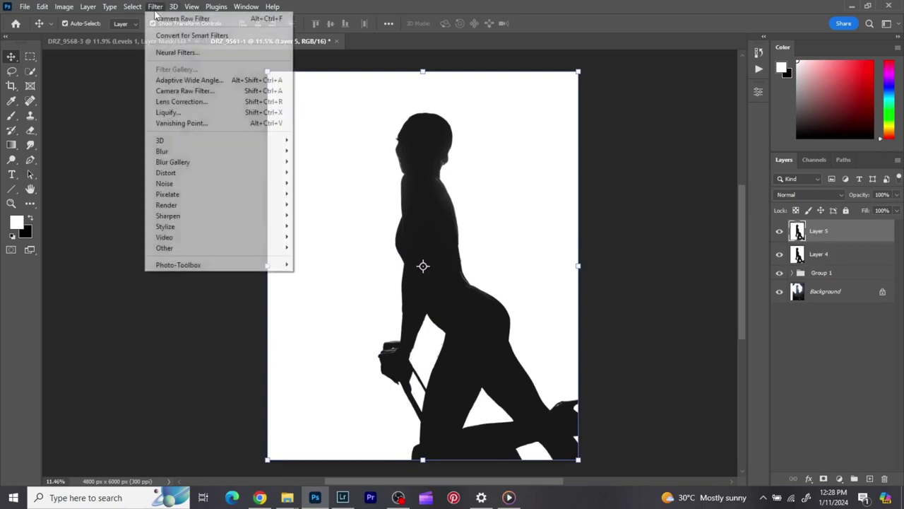
mouse_move(212, 249)
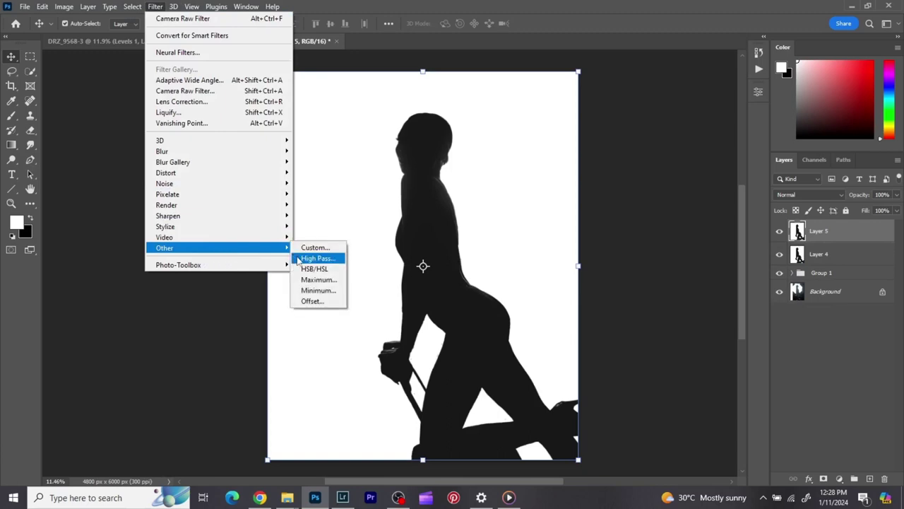
left_click(316, 258)
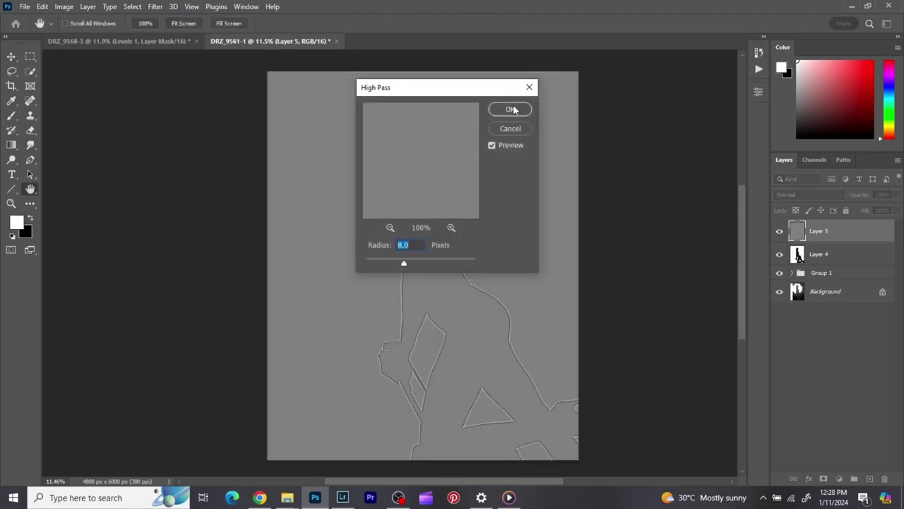
left_click(511, 110)
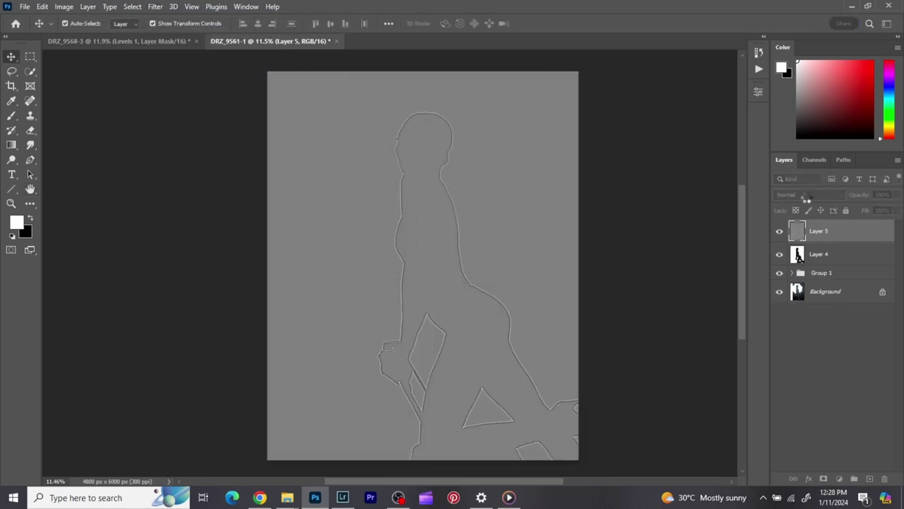
left_click(805, 196)
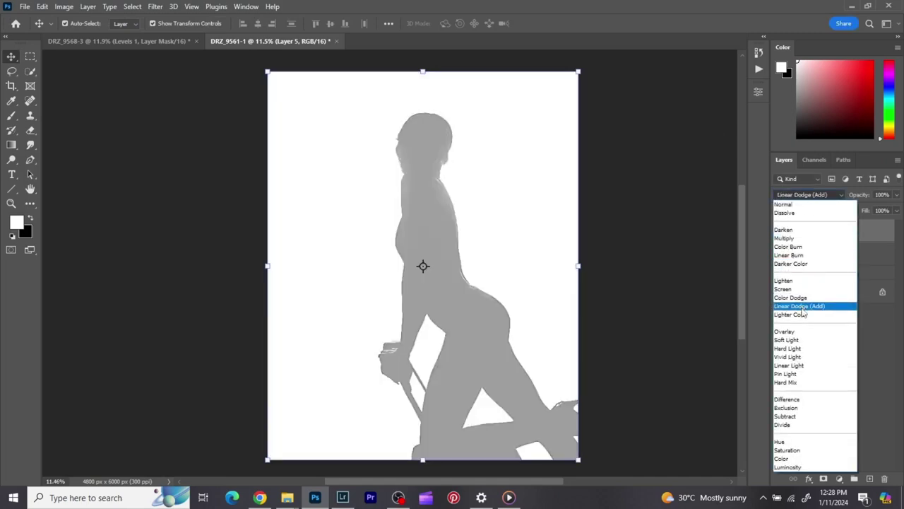
left_click(795, 339)
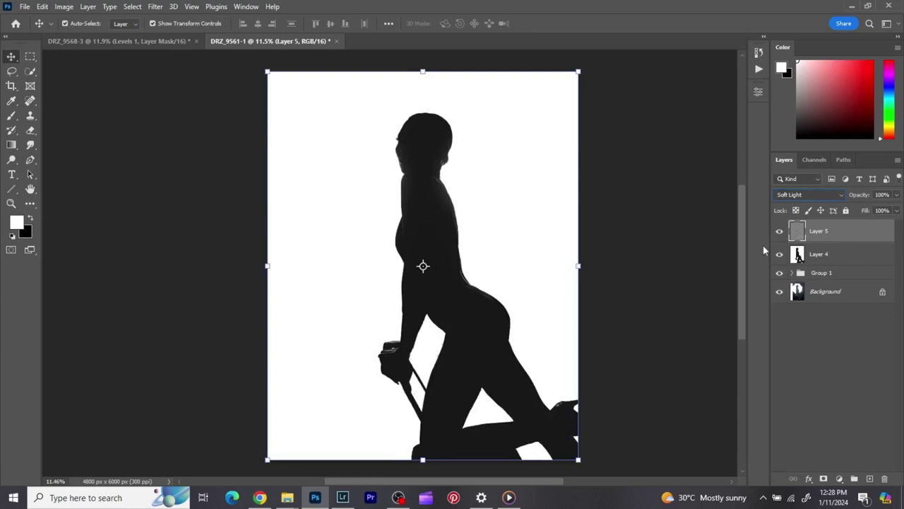
Add a Brightness/Contrast adjustment layer above Layer 5 with brightness -1 and contrast 2
left_click(840, 479)
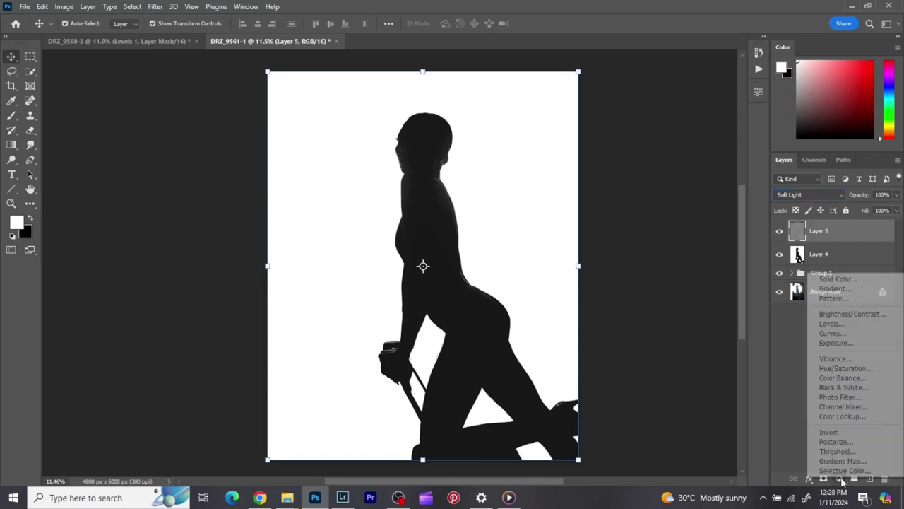
left_click(830, 315)
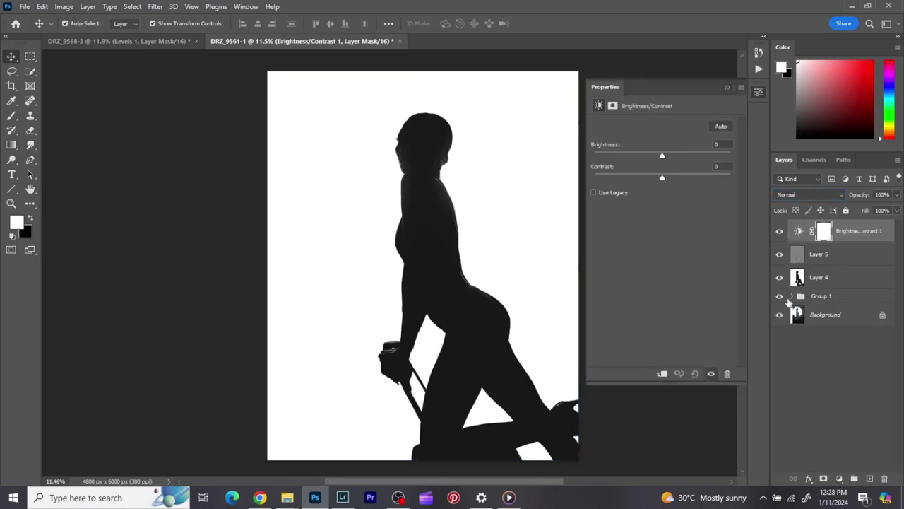
left_click(718, 129)
left_click(695, 373)
mouse_move(663, 157)
left_mouse_down()
mouse_move(632, 160)
mouse_move(694, 157)
mouse_move(663, 158)
left_mouse_up()
mouse_move(662, 178)
left_mouse_down()
mouse_move(638, 181)
mouse_move(664, 182)
left_mouse_up()
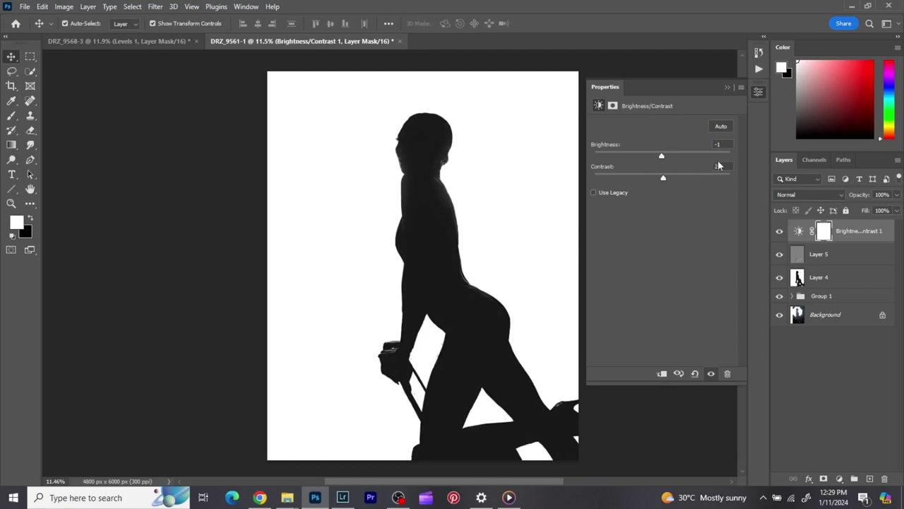
Compare the sharpened, contrast-adjusted silhouette with the original photo by repeatedly showing only the Background layer
left_click(759, 92)
left_click(781, 316, "alt")
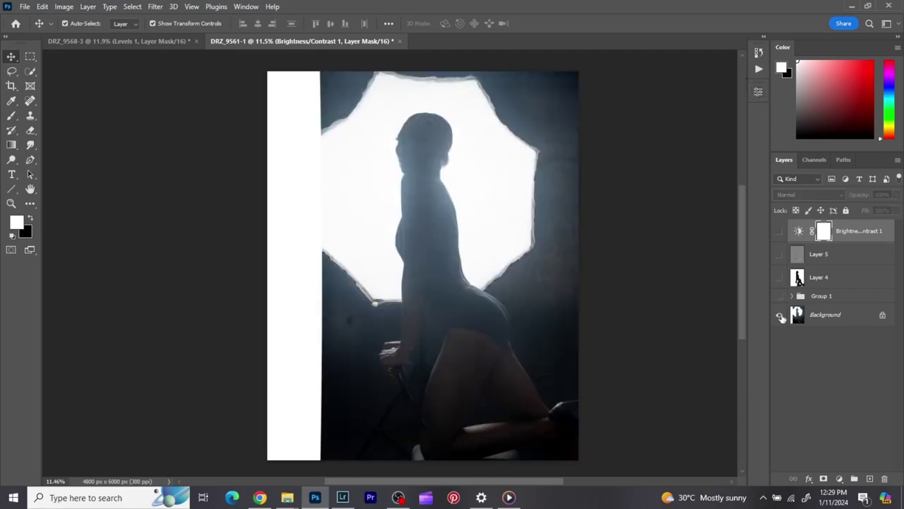
left_click(781, 316, "alt")
left_click(781, 316, "alt")
left_click(781, 316, "alt")
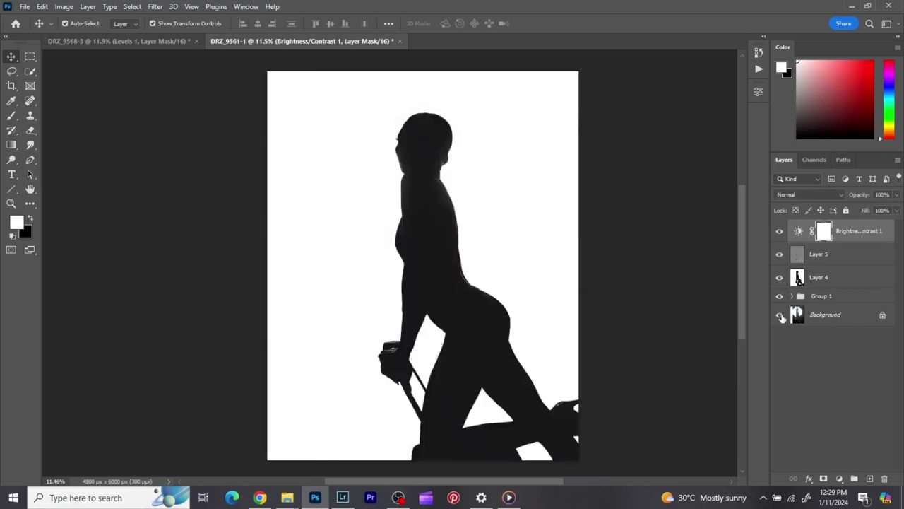
scroll(484, 283, "down", 2)
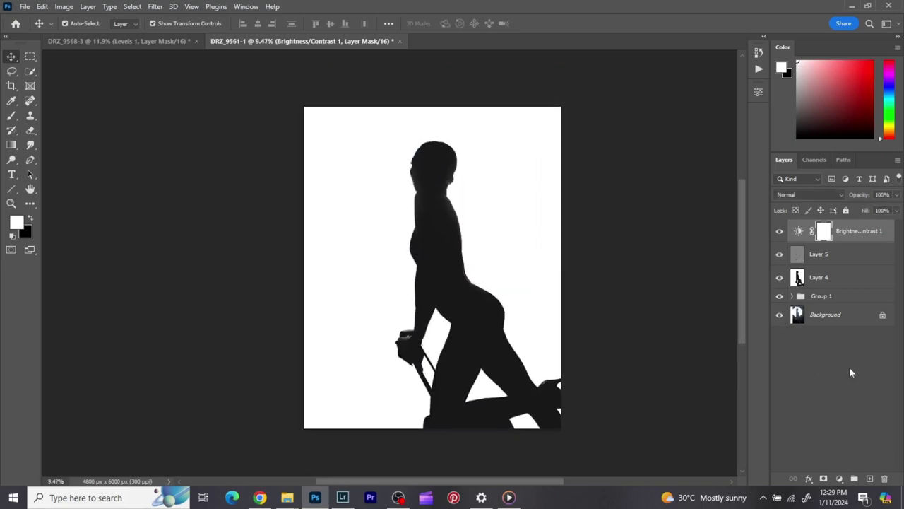
left_click(780, 316, "alt")
left_click(780, 316, "alt")
left_click(781, 317, "alt")
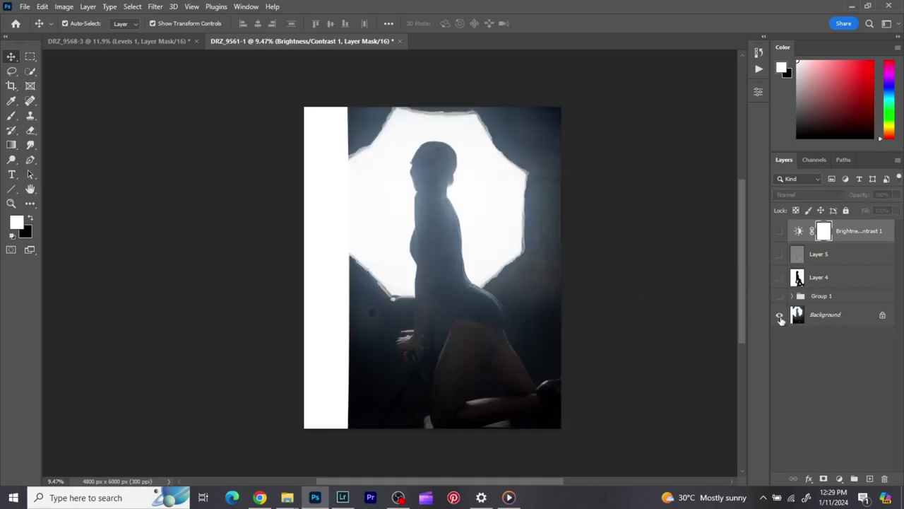
left_click(781, 318, "alt")
left_click(780, 317, "alt")
left_click(781, 318, "alt")
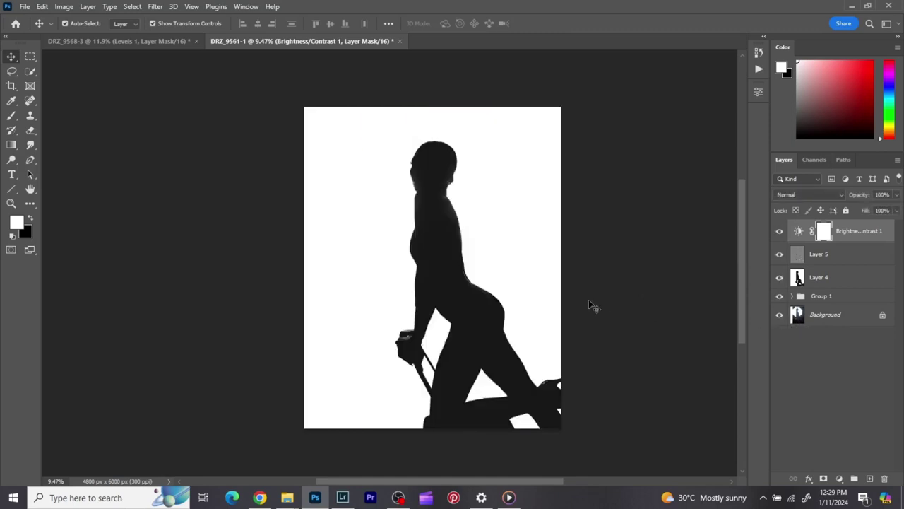
scroll(555, 298, "up", 1)
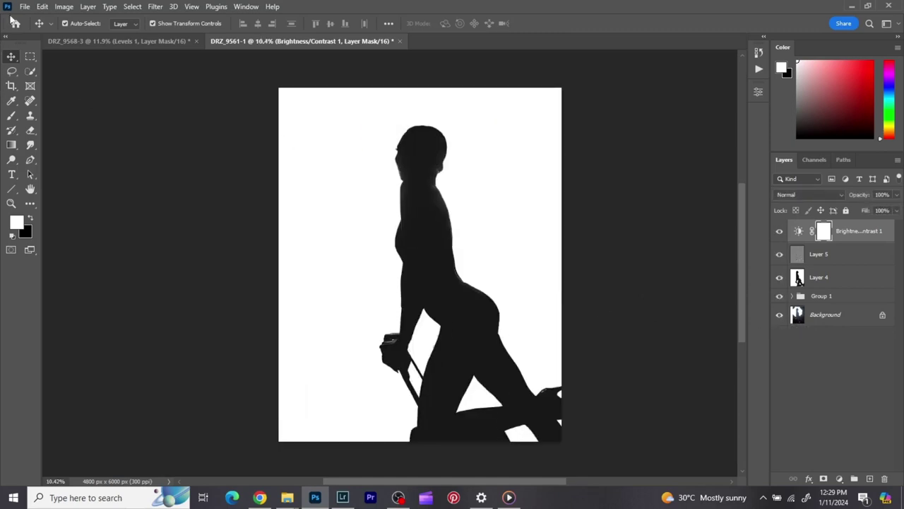
Set up an Export As of the silhouette as a full-size JPG with quality 7 and Bicubic Sharper resampling
left_click(24, 7)
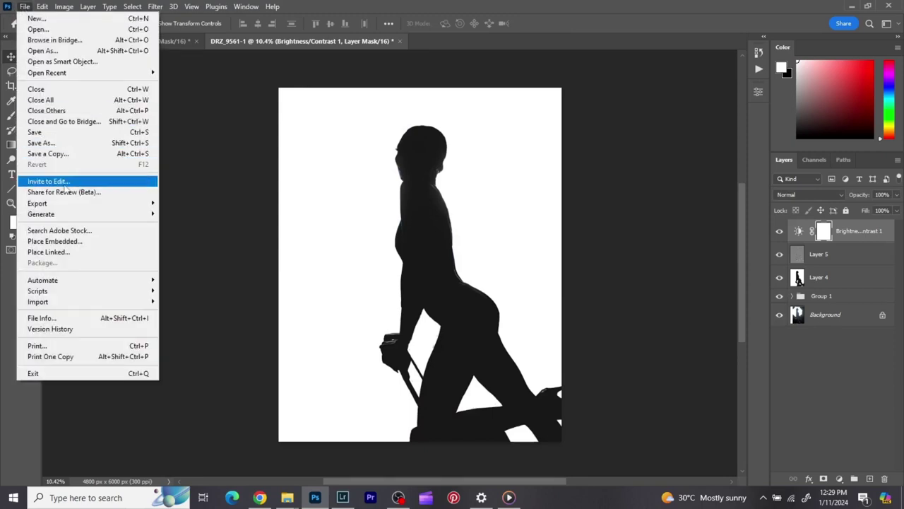
mouse_move(126, 205)
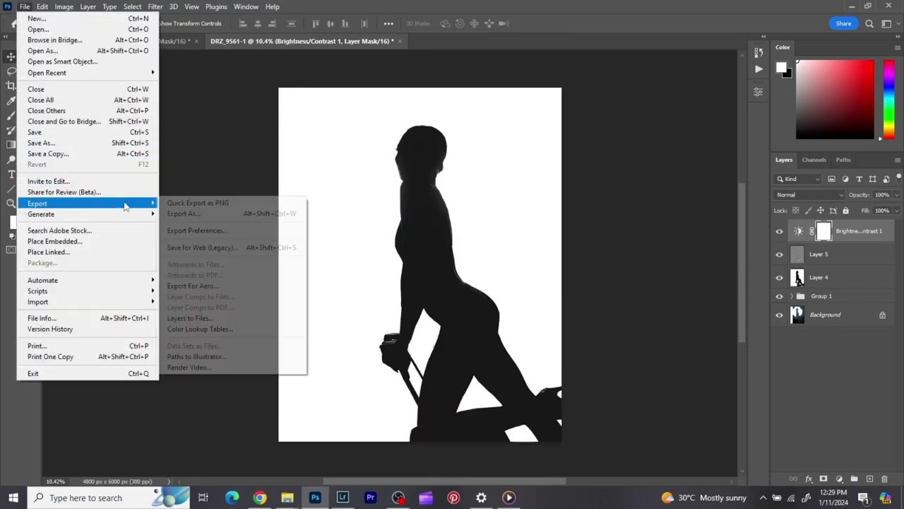
left_click(170, 214)
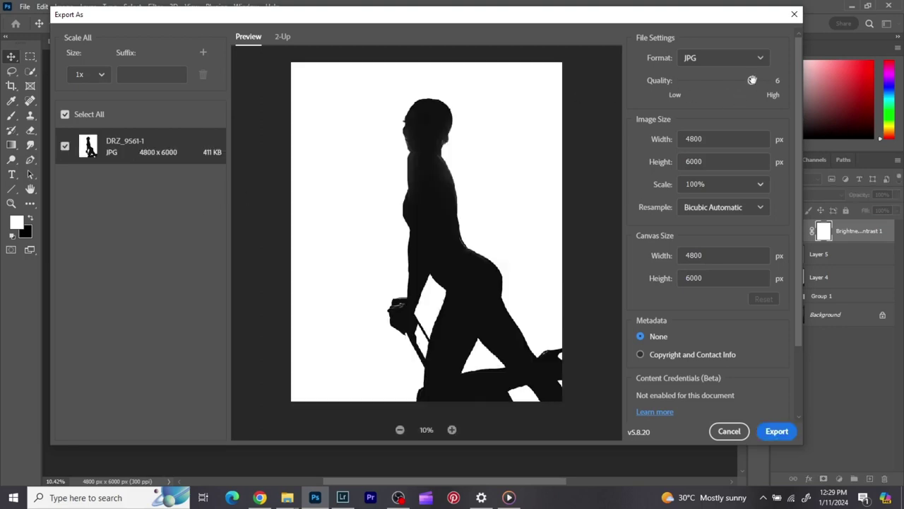
left_click_drag(752, 80, 788, 78)
left_click(753, 207)
left_click(736, 267)
scroll(735, 270, "down", 2)
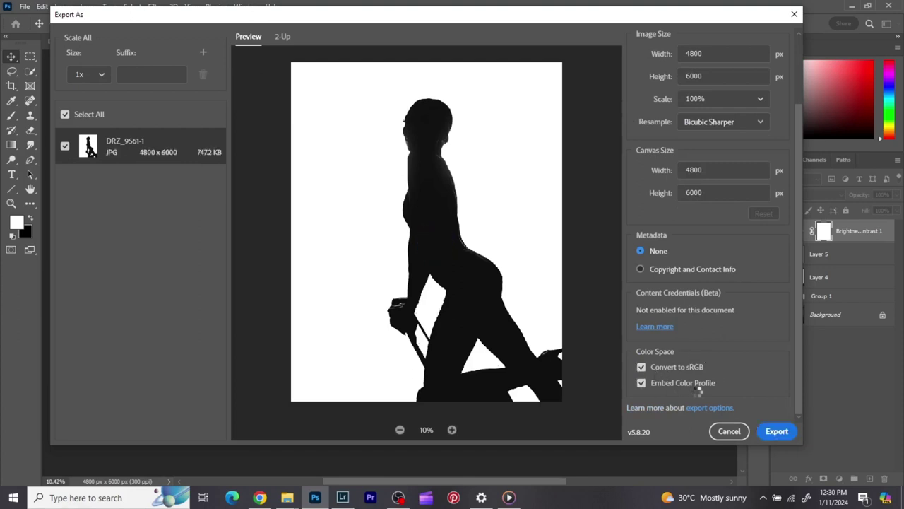
scroll(696, 398, "up", 2)
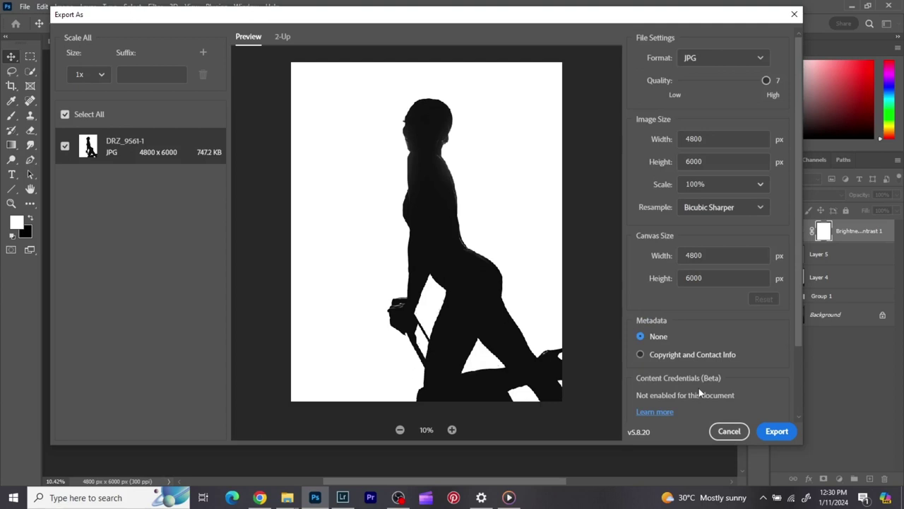
left_click(776, 439)
Switch to the GAOMON tablet driver and examine the keystroke assigned to the tablet's first express key
left_click(763, 498)
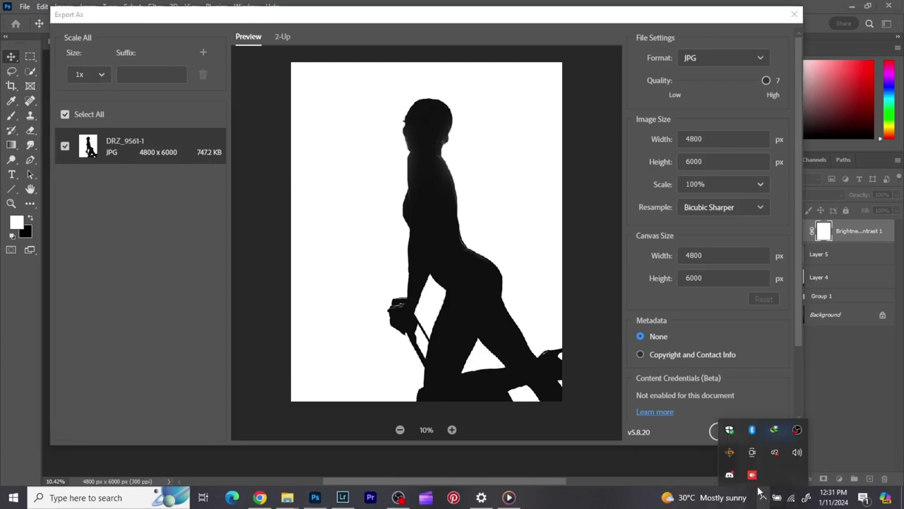
left_click(734, 21)
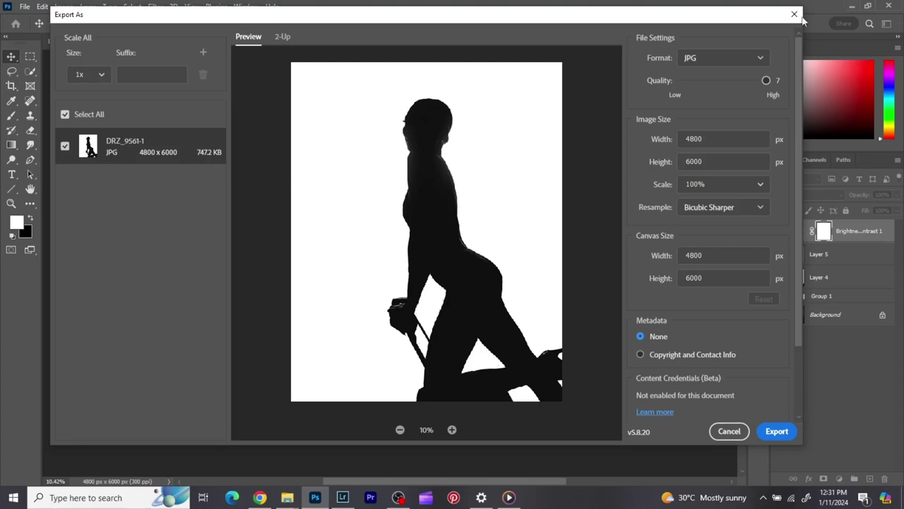
left_click(762, 497)
left_click(729, 454)
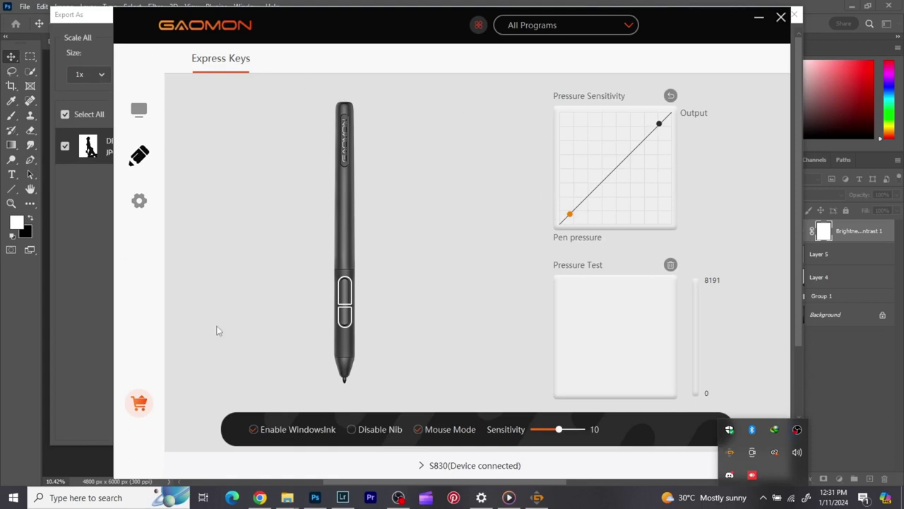
left_click(139, 111)
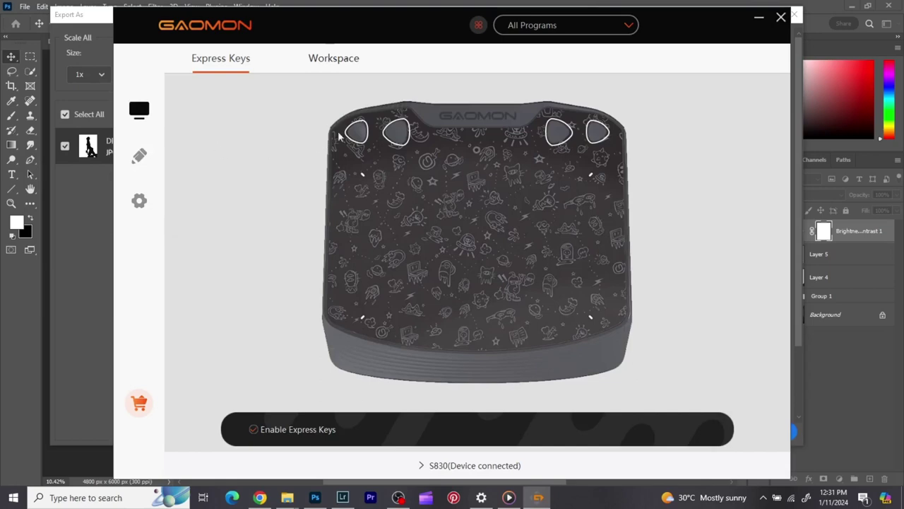
mouse_move(360, 134)
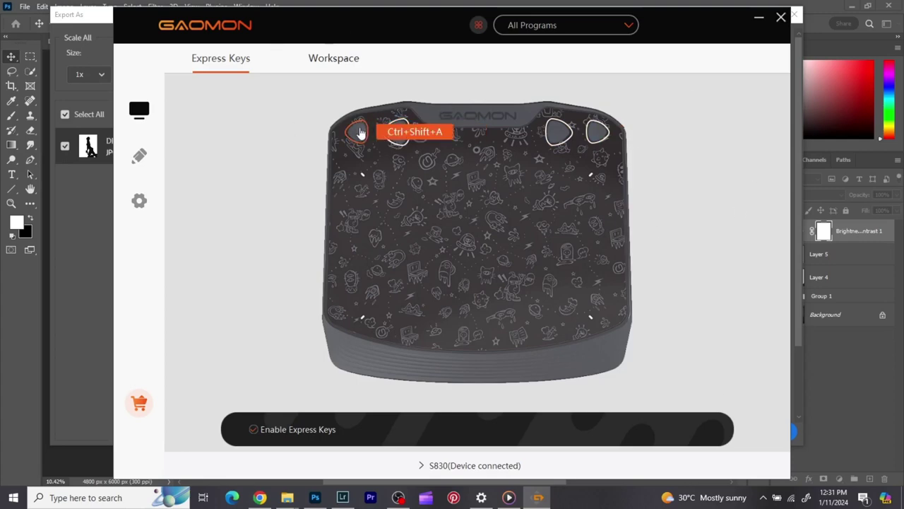
left_click(359, 132)
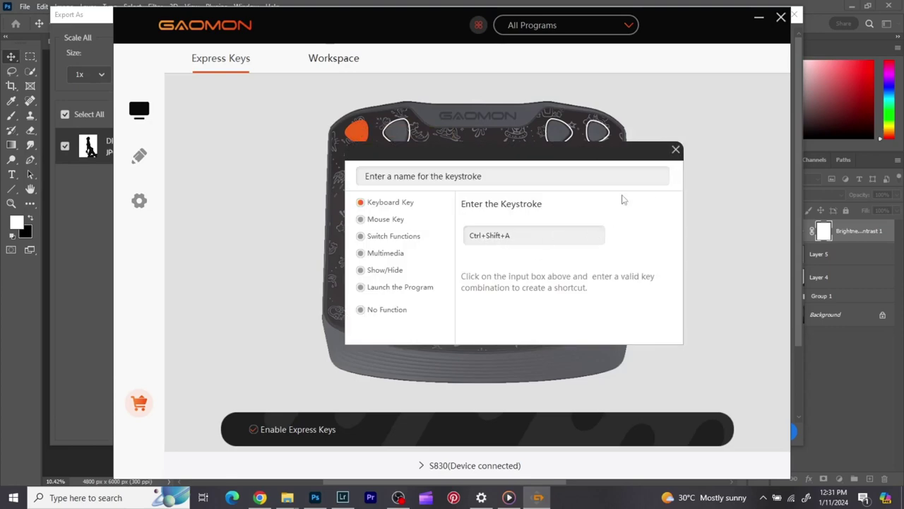
left_click(676, 149)
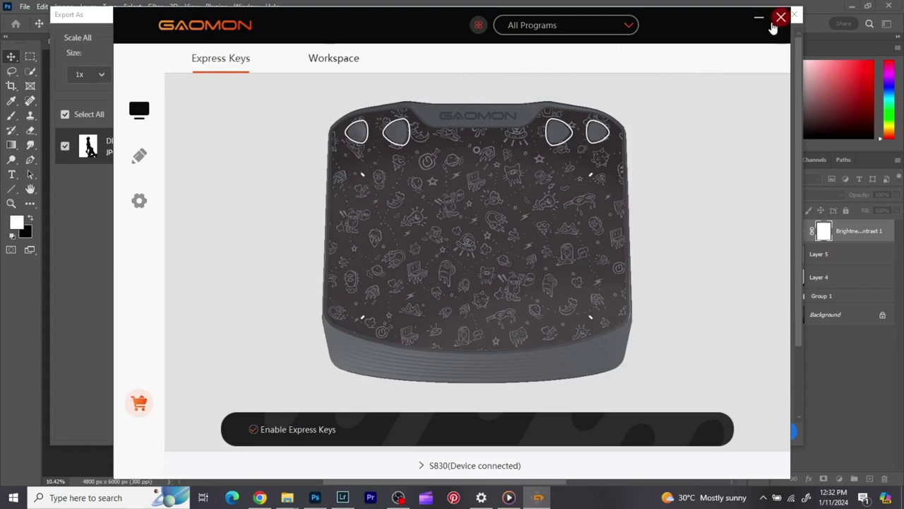
left_click(760, 19)
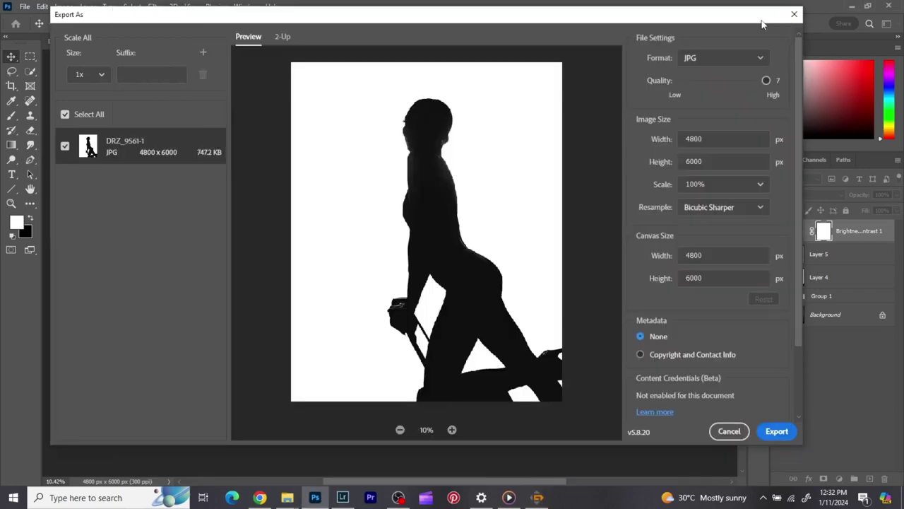